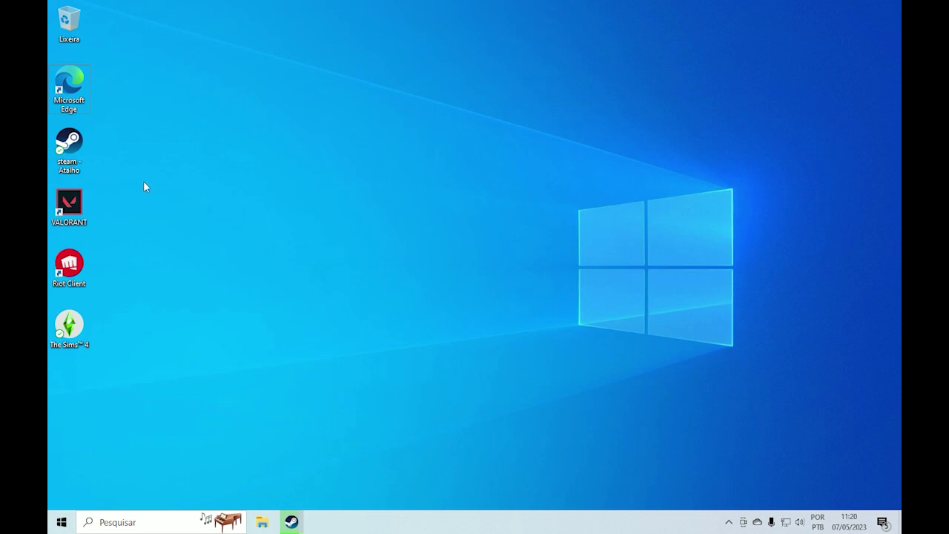
- Open Microsoft Edge, search Google for retroarch and go to the official RetroArch website
double_click(69, 89)
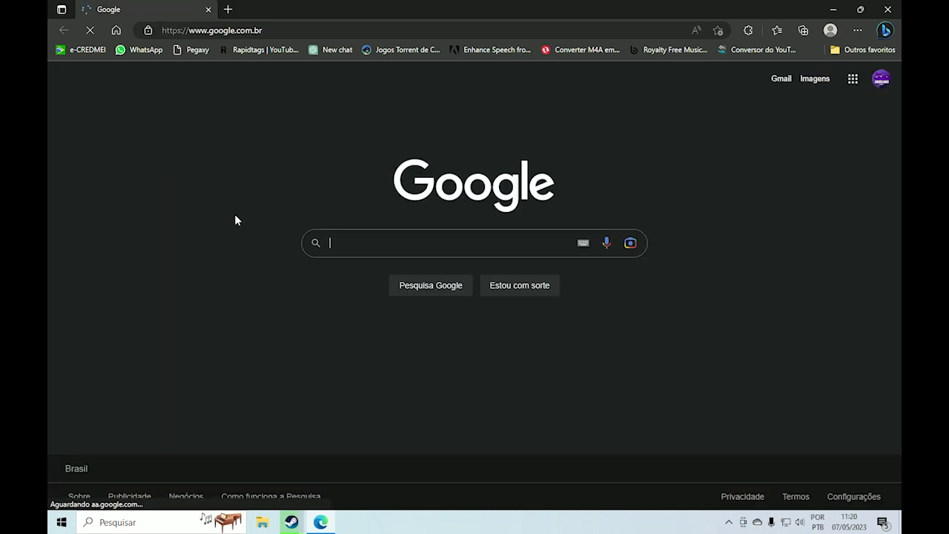
click(358, 241)
text(r)
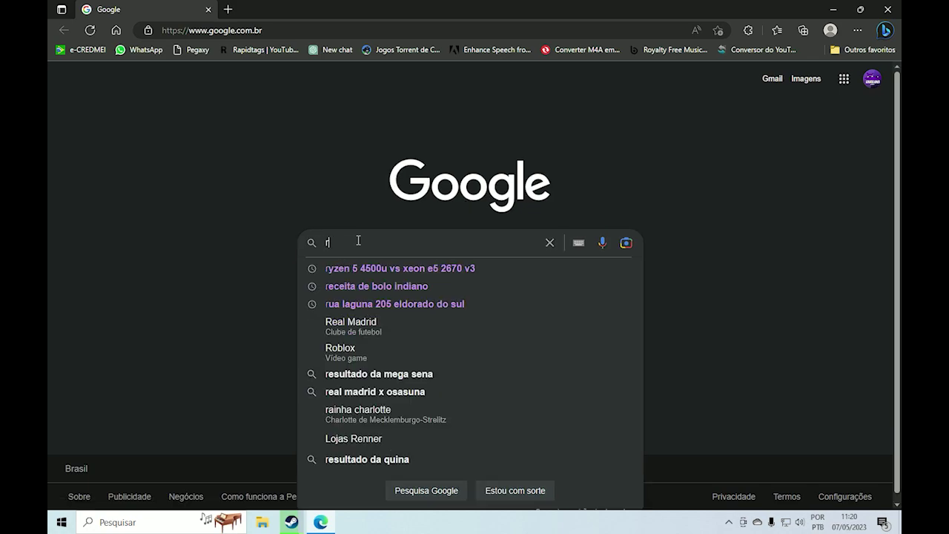
text(etroach)
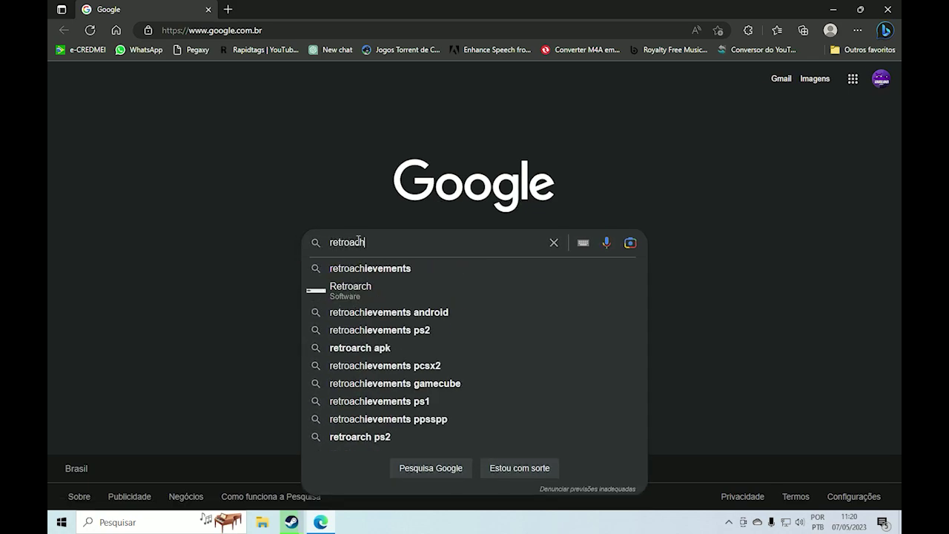
click(356, 243)
text(r)
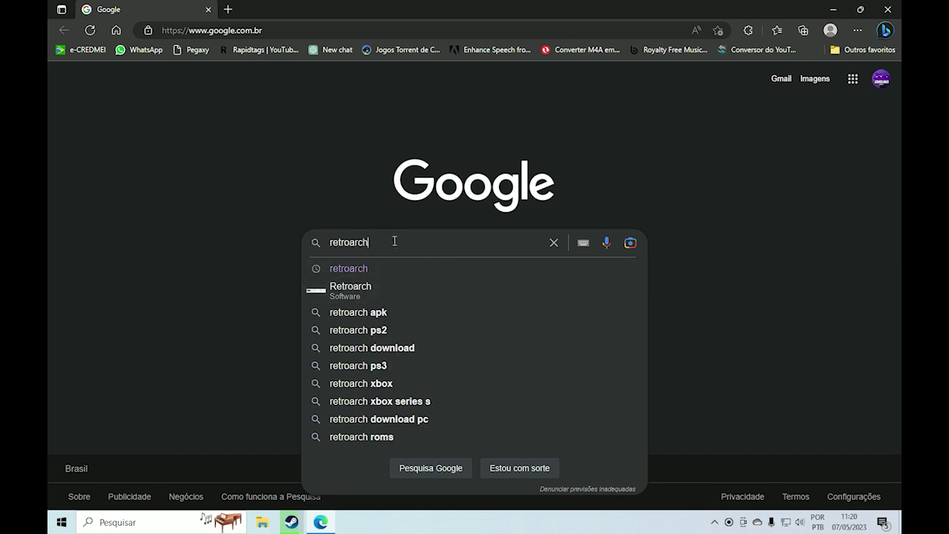
key(Return)
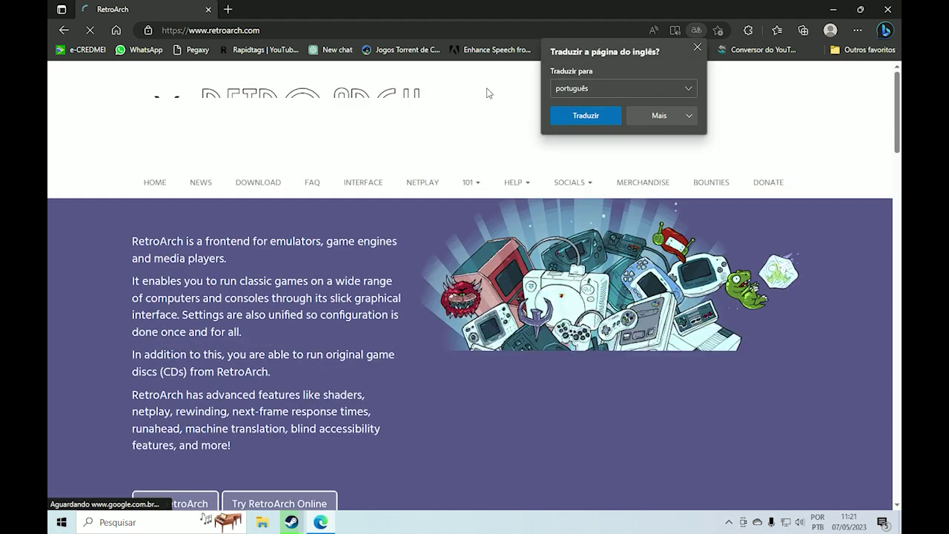
- Translate the RetroArch home page from English into Portuguese
click(698, 47)
scroll(328, 360, down, 2)
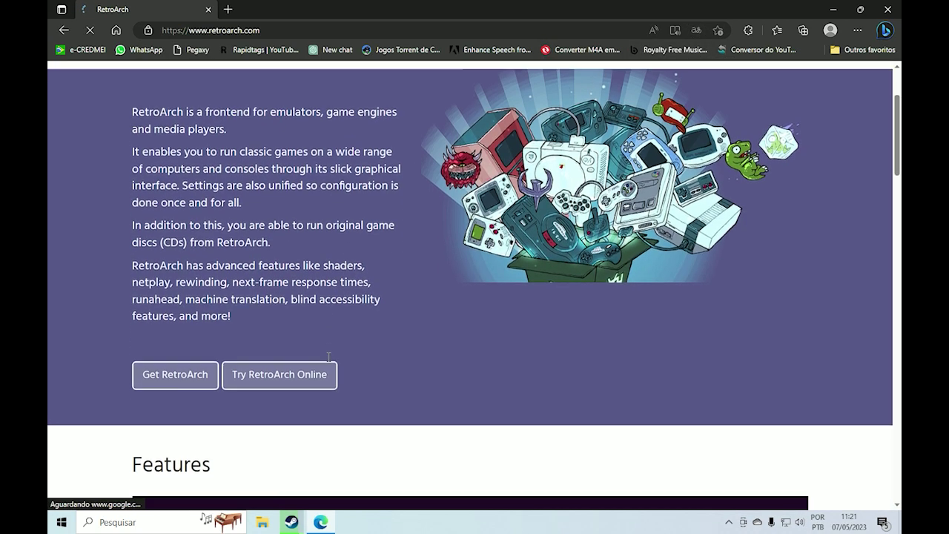
scroll(328, 361, down, 2)
scroll(329, 363, up, 3)
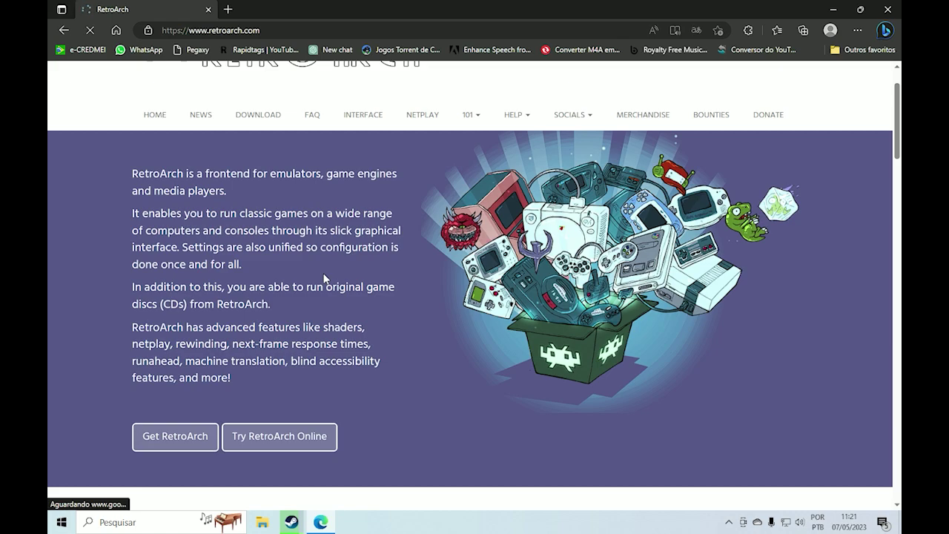
scroll(316, 265, down, 2)
scroll(316, 265, up, 3)
scroll(317, 264, down, 3)
scroll(316, 265, up, 3)
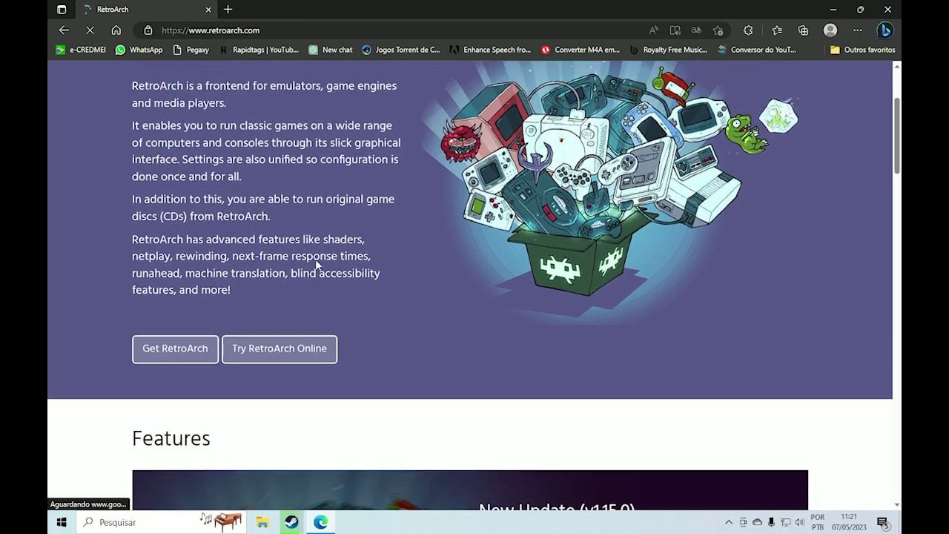
click(694, 32)
click(602, 115)
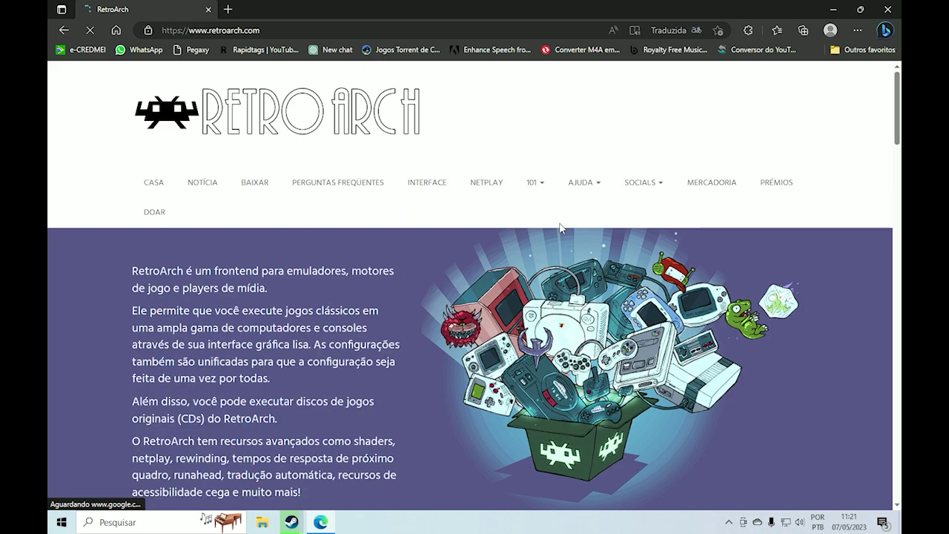
- Look through the translated home page's introduction, features, latest cores and news sections
scroll(560, 228, down, 2)
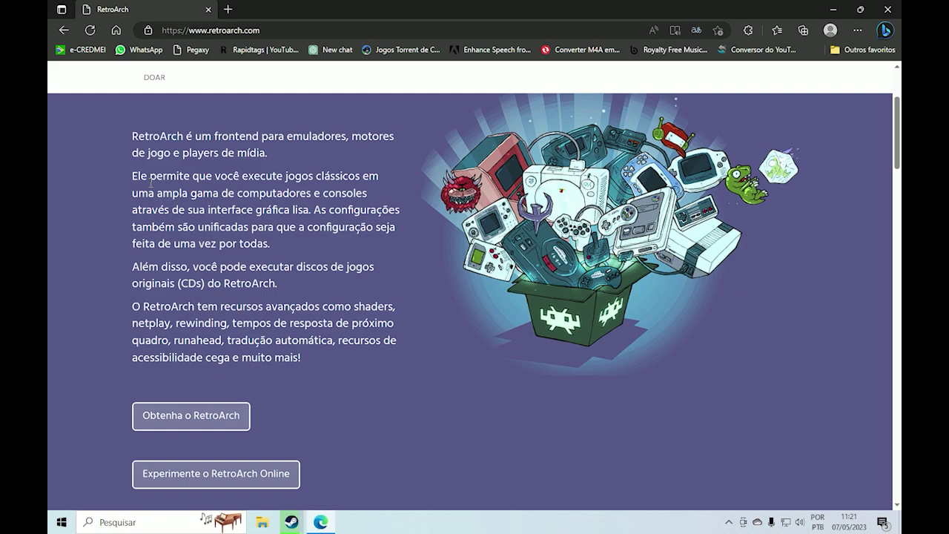
scroll(151, 181, down, 2)
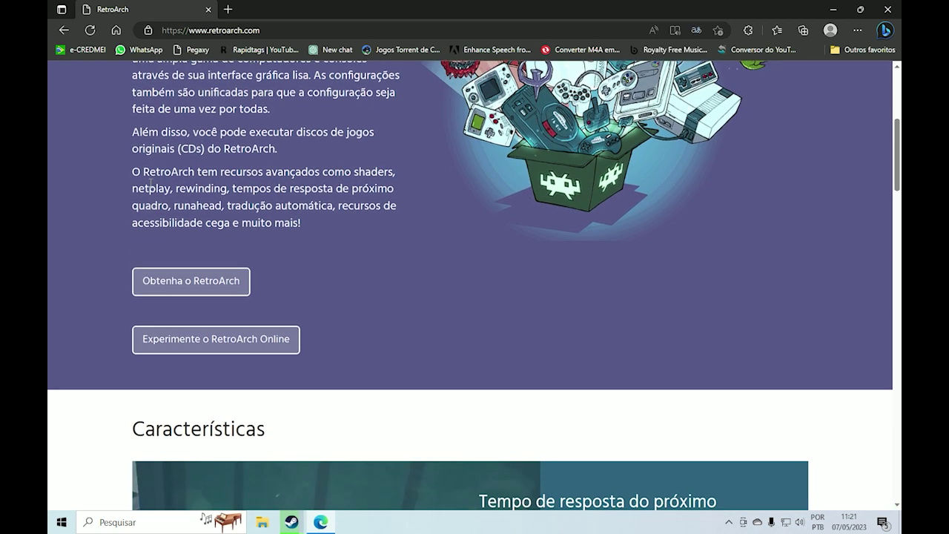
scroll(150, 184, up, 2)
scroll(148, 186, down, 6)
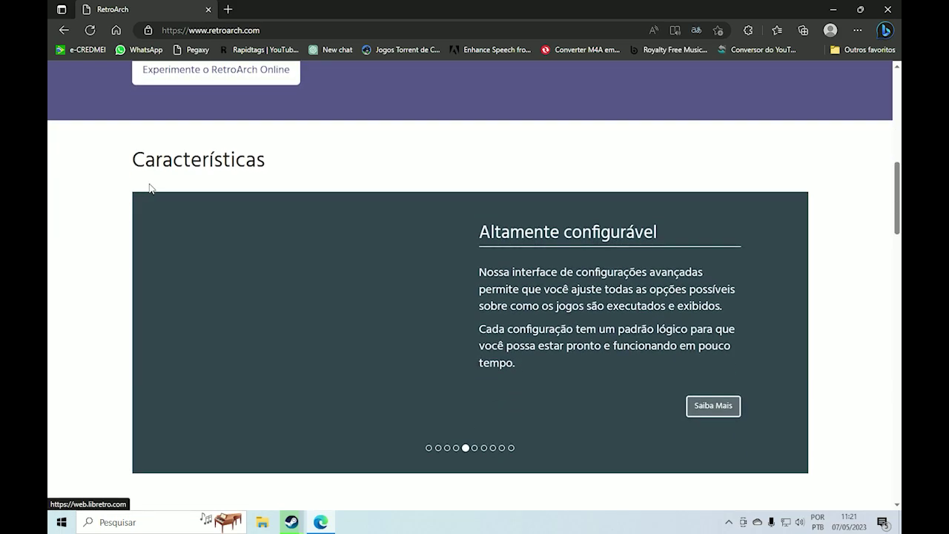
scroll(109, 188, down, 8)
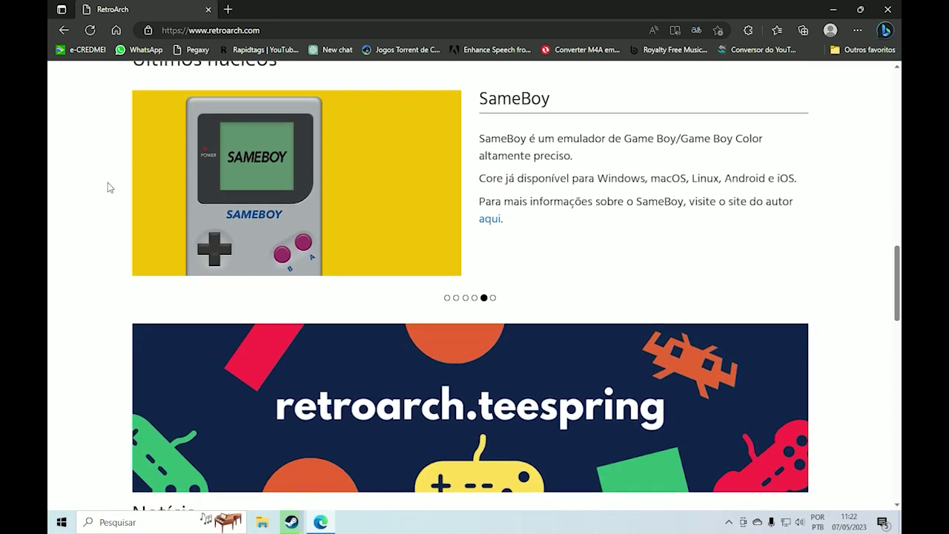
scroll(107, 187, down, 4)
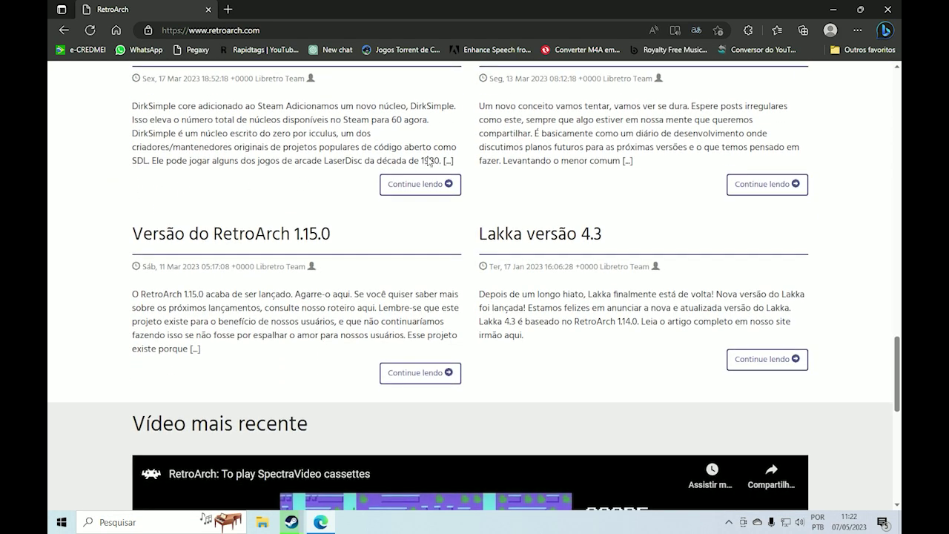
scroll(411, 174, up, 14)
scroll(411, 174, up, 11)
- Open the page for getting RetroArch and go to its list of supported platforms
scroll(272, 217, down, 4)
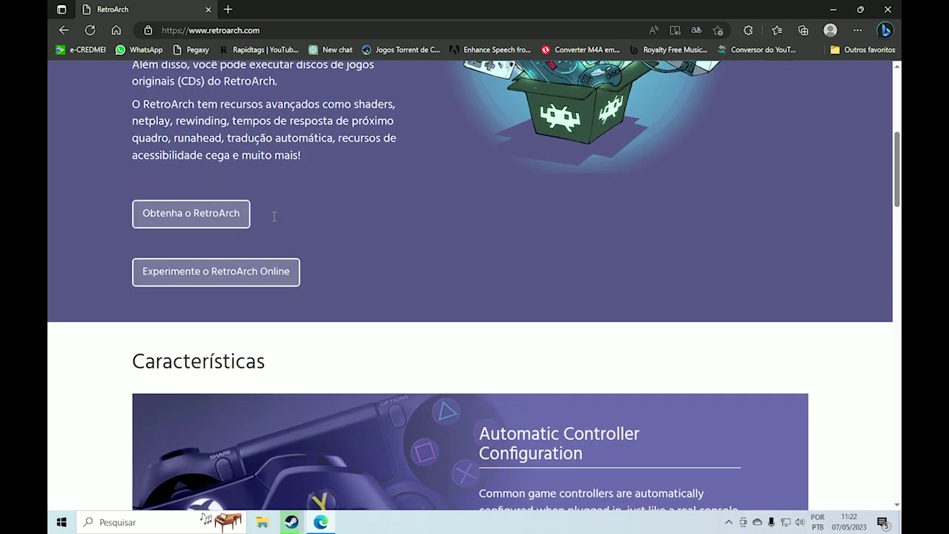
click(175, 218)
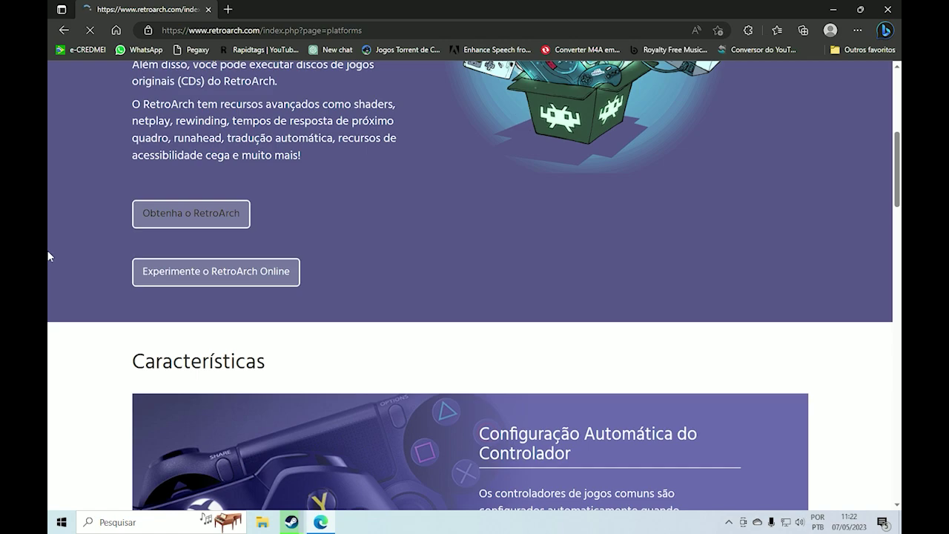
scroll(173, 221, down, 10)
scroll(171, 222, down, 5)
scroll(642, 186, up, 4)
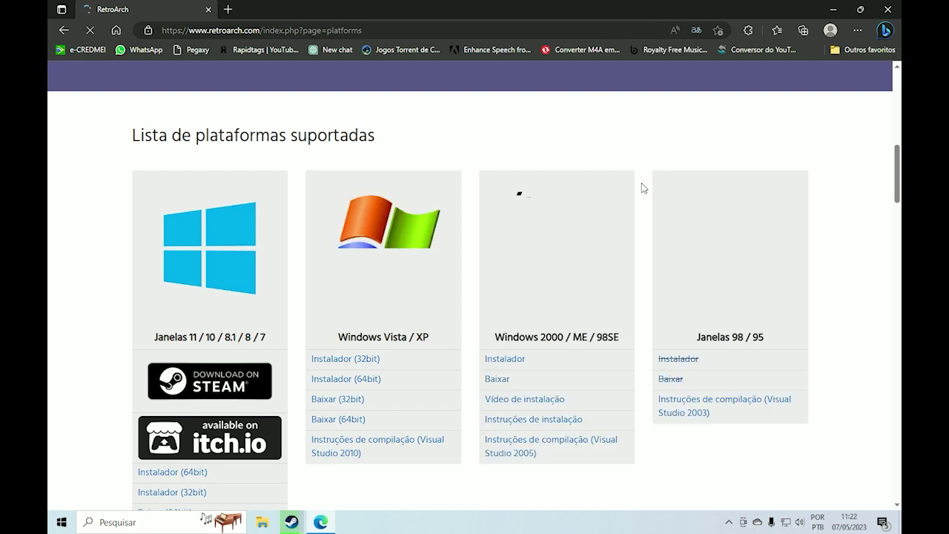
- Examine the download options for Windows, Linux, Haiku, Raspberry Pi, Android and Apple systems in the supported platforms list
scroll(642, 188, down, 1)
scroll(642, 188, down, 1)
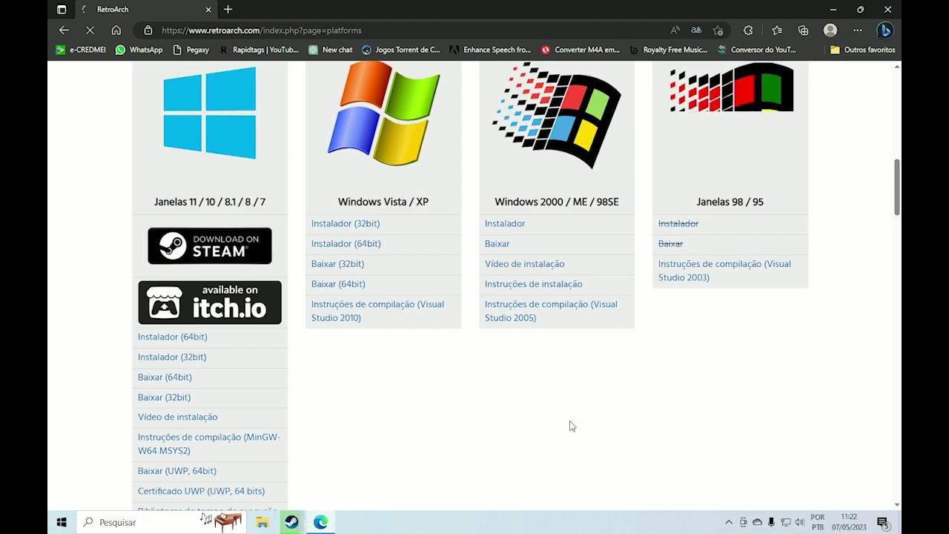
scroll(569, 425, down, 1)
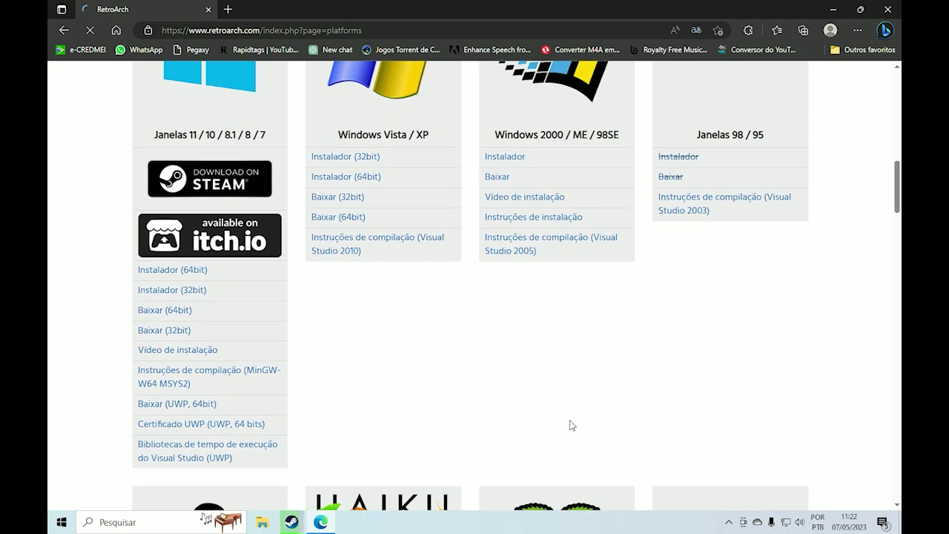
scroll(572, 425, down, 4)
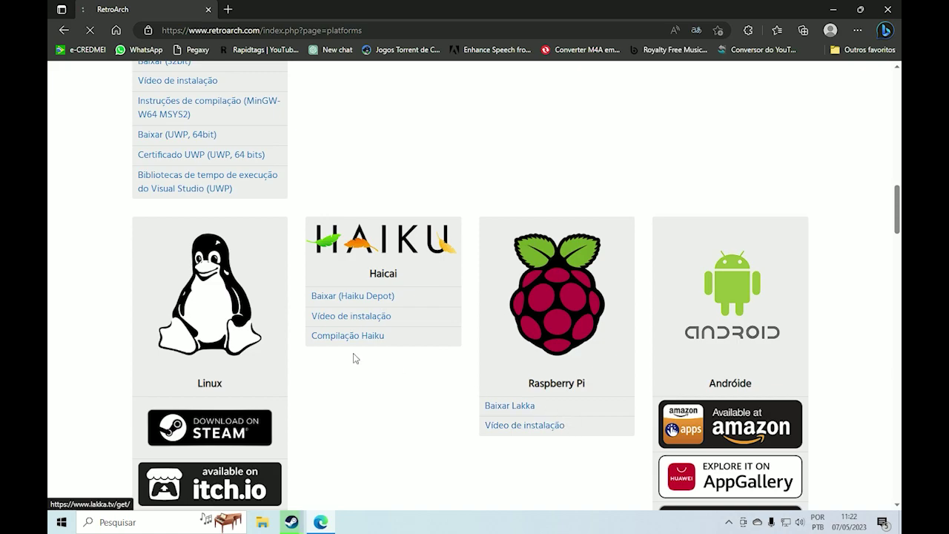
scroll(316, 343, down, 3)
scroll(314, 341, up, 3)
scroll(312, 344, down, 4)
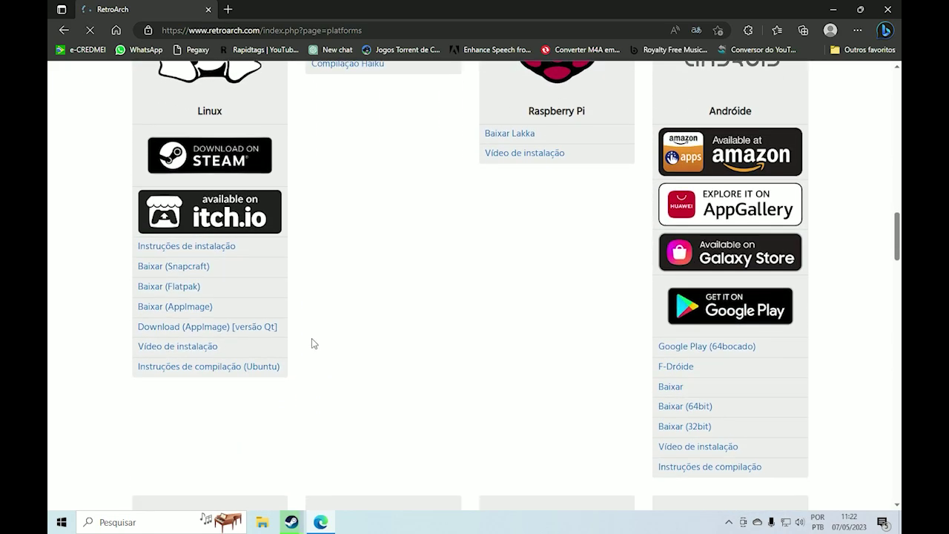
scroll(312, 344, down, 8)
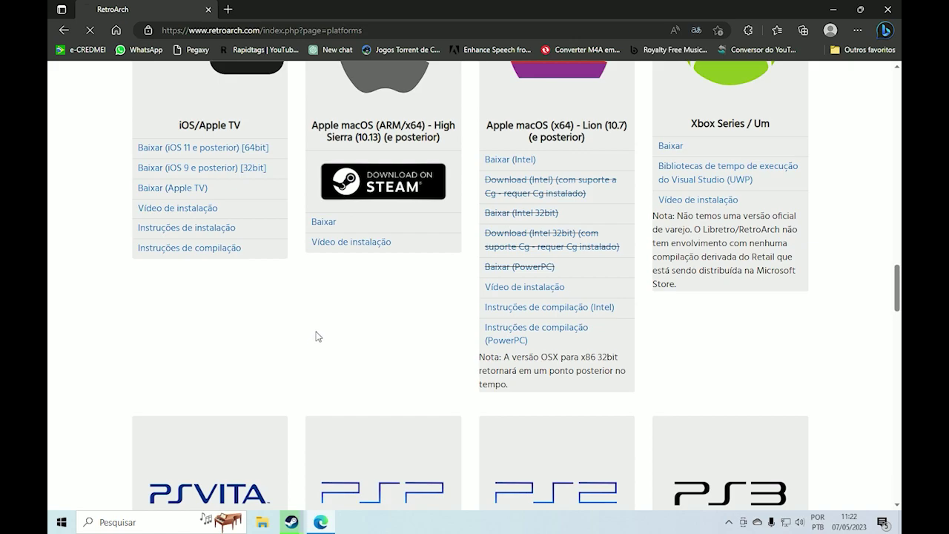
scroll(349, 300, up, 6)
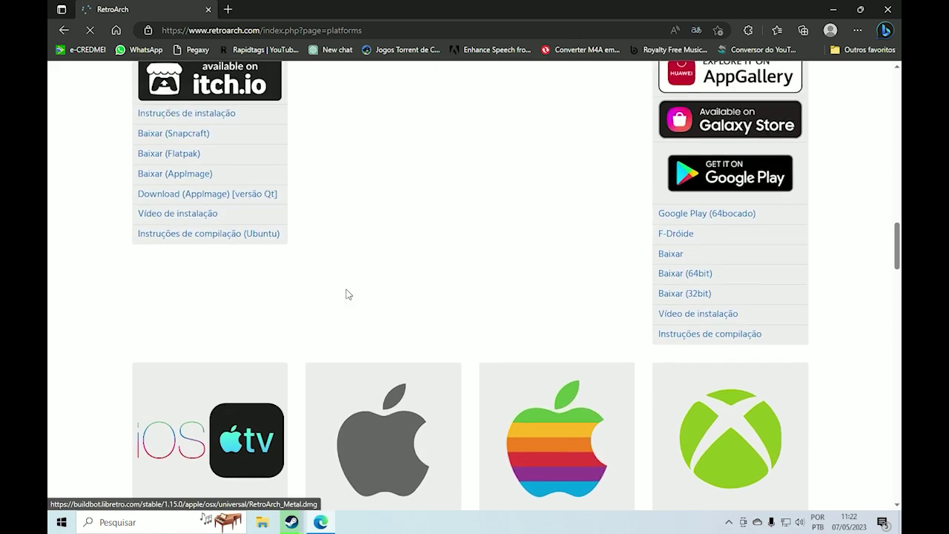
scroll(349, 295, up, 4)
scroll(408, 309, down, 1)
scroll(410, 309, up, 1)
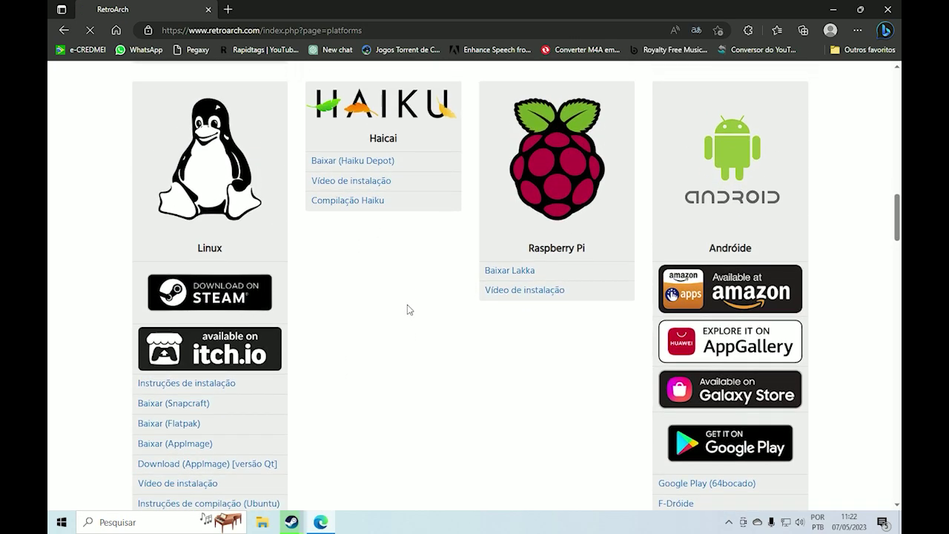
scroll(393, 308, up, 2)
- Examine the download options for Xbox, PlayStation and Nintendo consoles, Steam Link, web browsers and handheld devices
scroll(419, 341, down, 10)
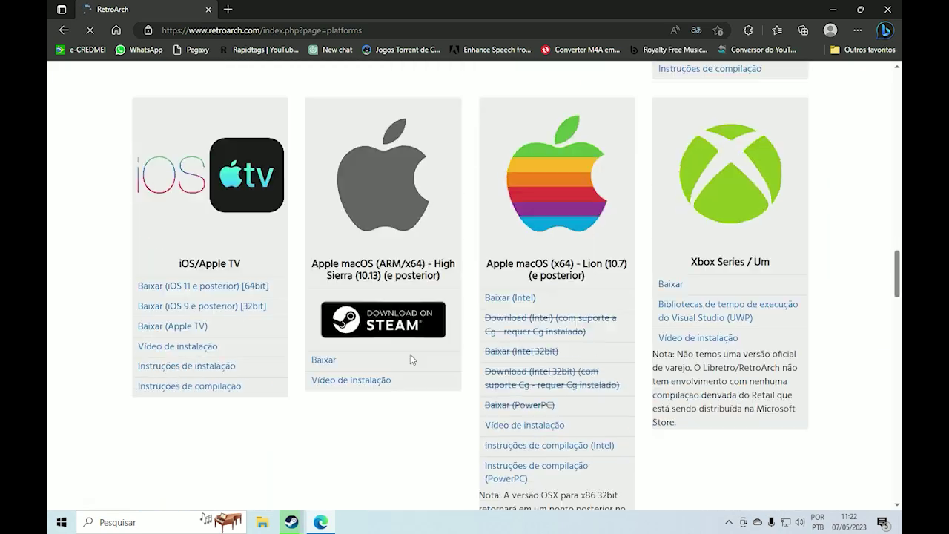
scroll(412, 359, down, 8)
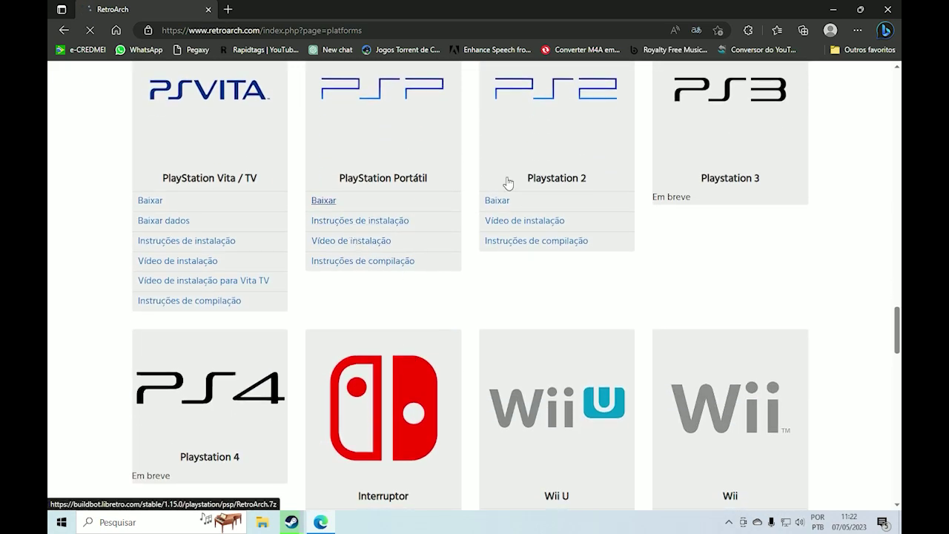
scroll(563, 326, down, 8)
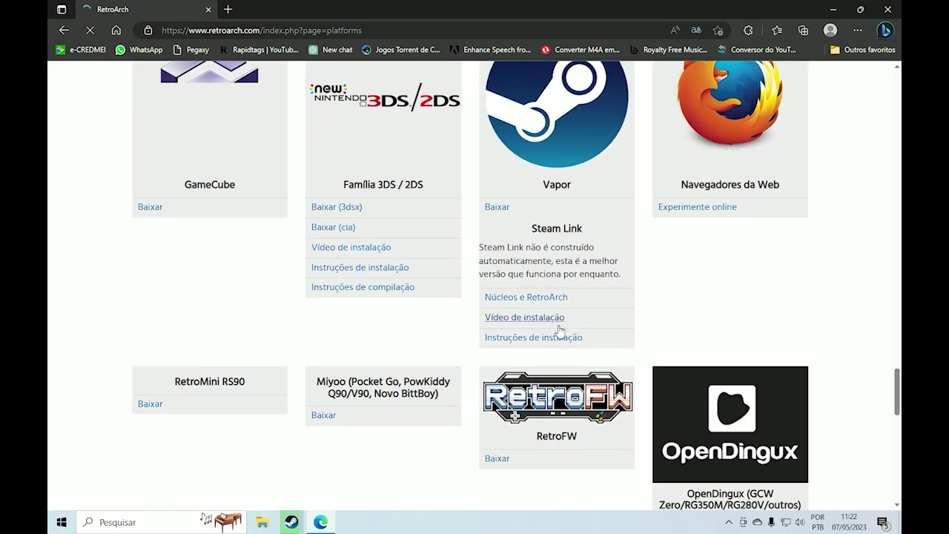
scroll(560, 330, down, 3)
scroll(557, 332, up, 12)
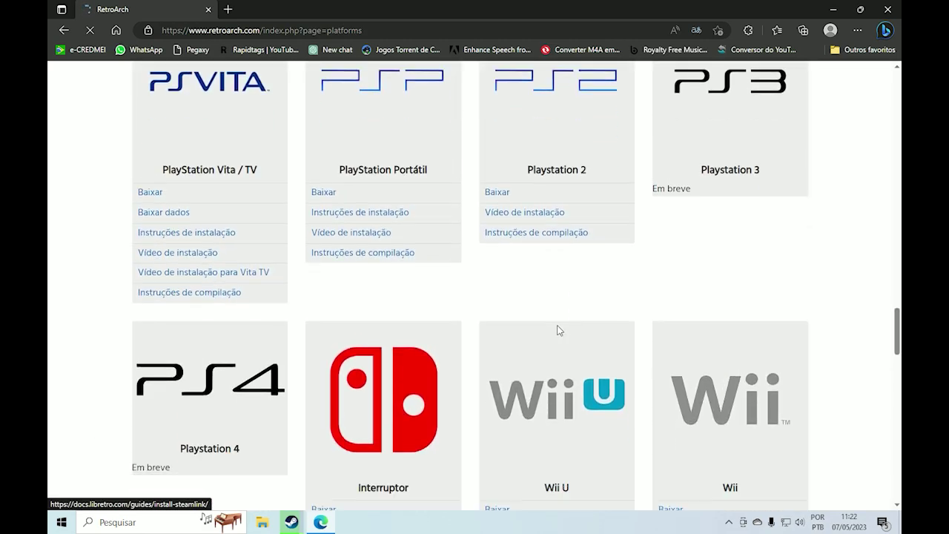
scroll(560, 330, down, 8)
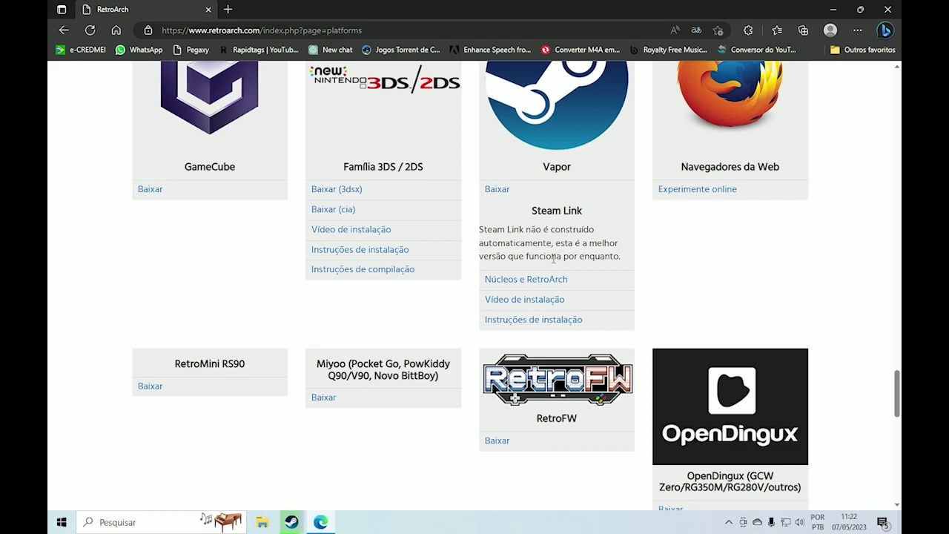
scroll(553, 259, up, 2)
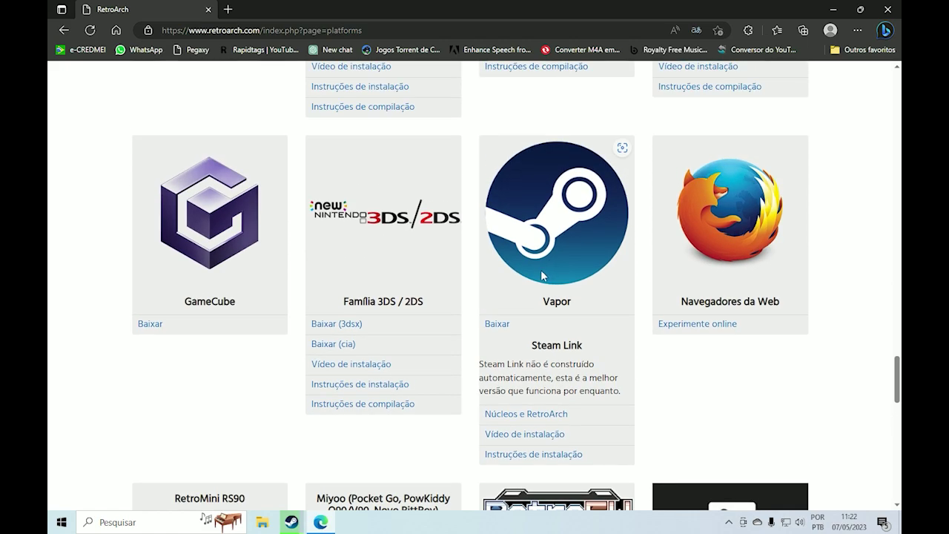
scroll(540, 269, up, 4)
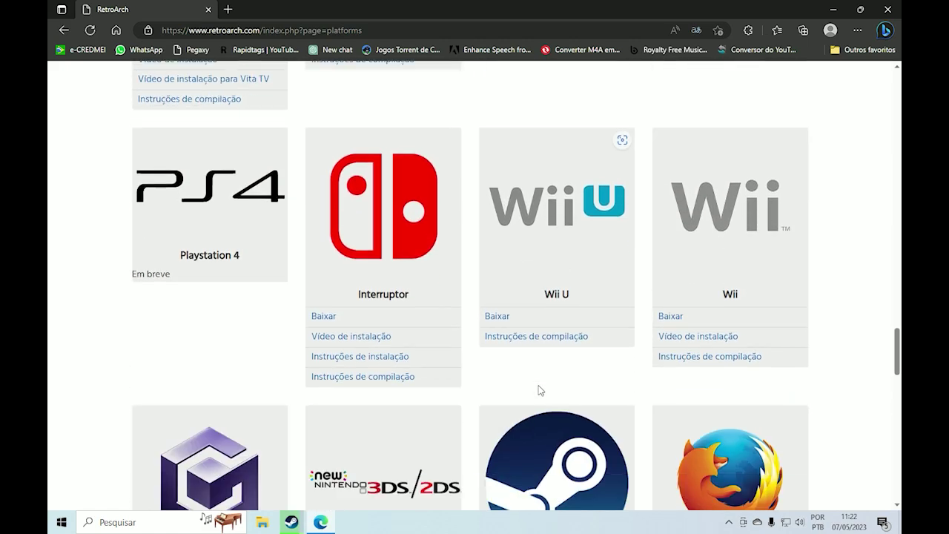
scroll(540, 391, down, 4)
- Return to the Windows 11 / 10 / 8.1 / 8 / 7 entry and review its installer and download options
scroll(539, 390, up, 15)
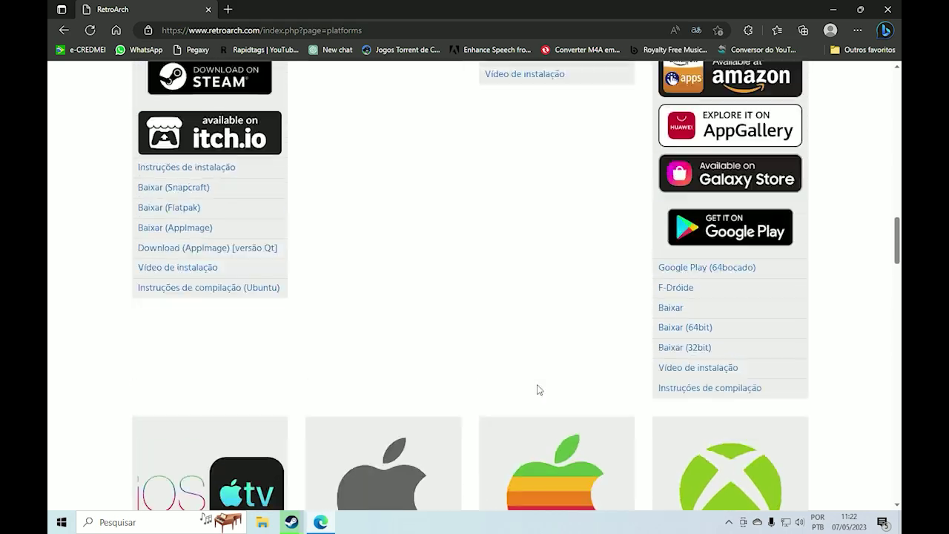
scroll(538, 386, up, 16)
scroll(523, 374, down, 4)
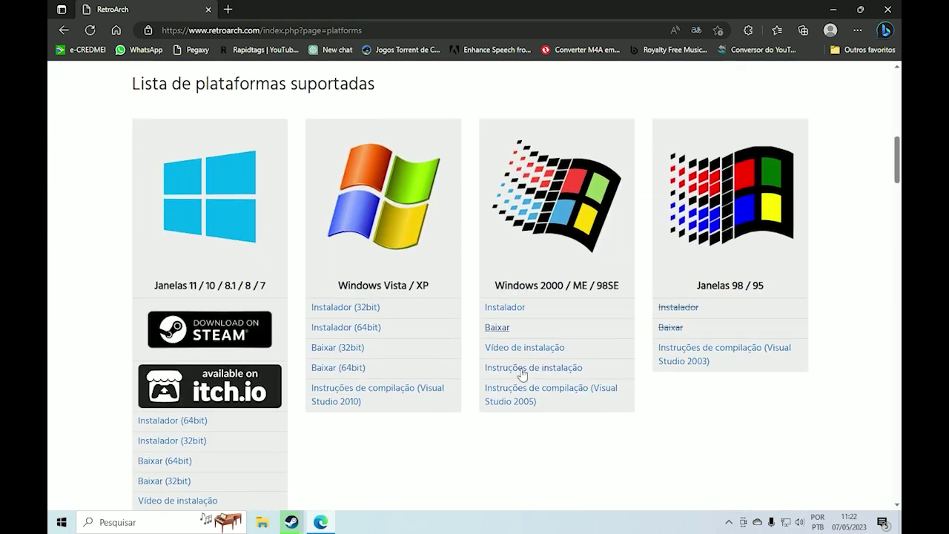
scroll(385, 394, down, 4)
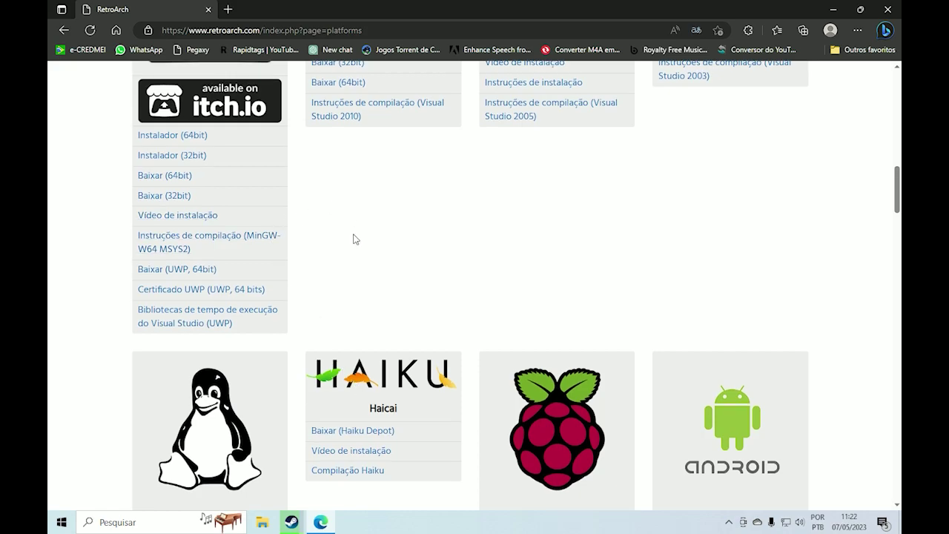
scroll(354, 239, up, 3)
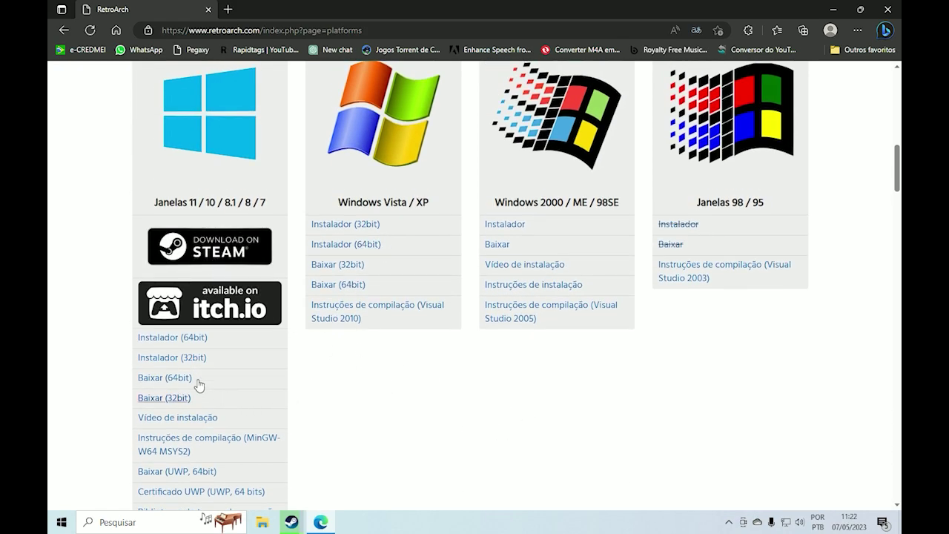
- Download the 64-bit RetroArch archive from the Windows 11 / 10 / 8.1 / 8 / 7 entry
scroll(222, 393, down, 3)
scroll(226, 397, down, 14)
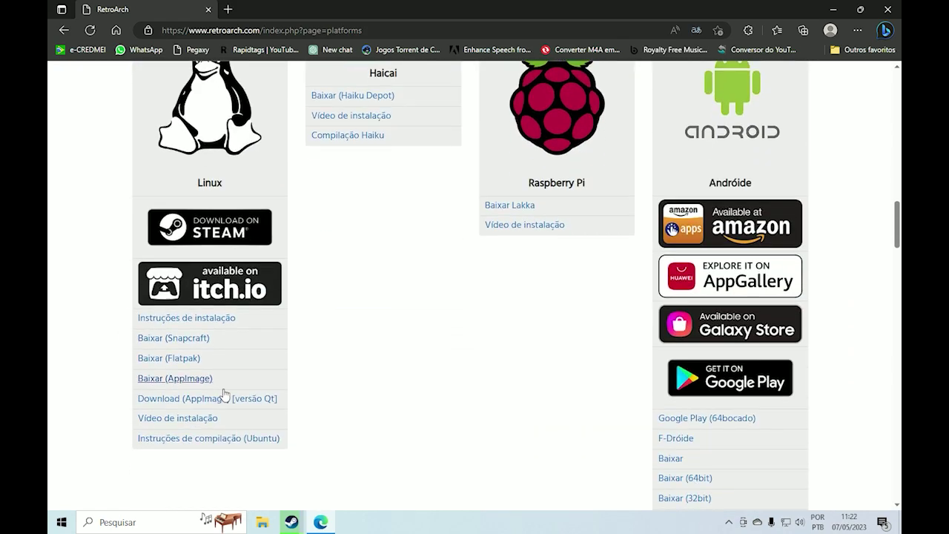
scroll(201, 333, up, 7)
scroll(202, 332, up, 10)
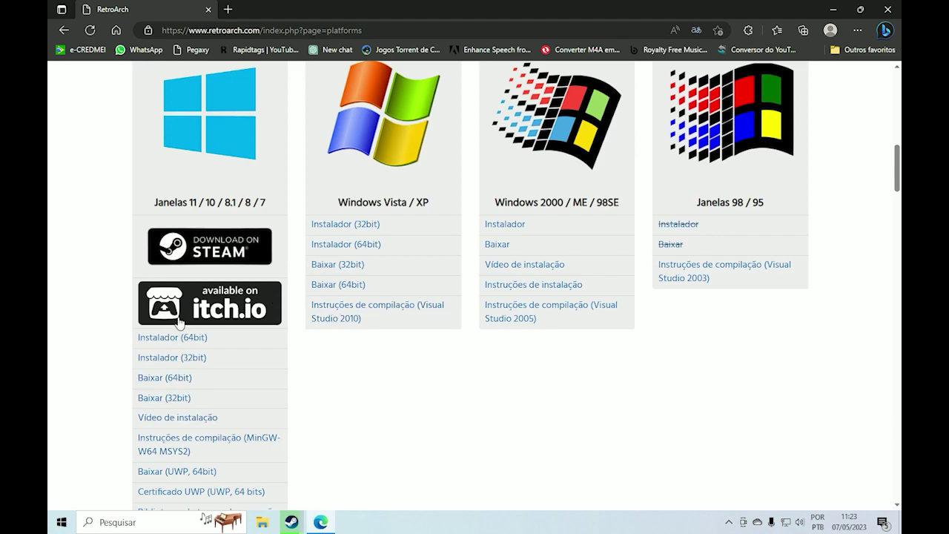
mouse_move(158, 385)
click(158, 383)
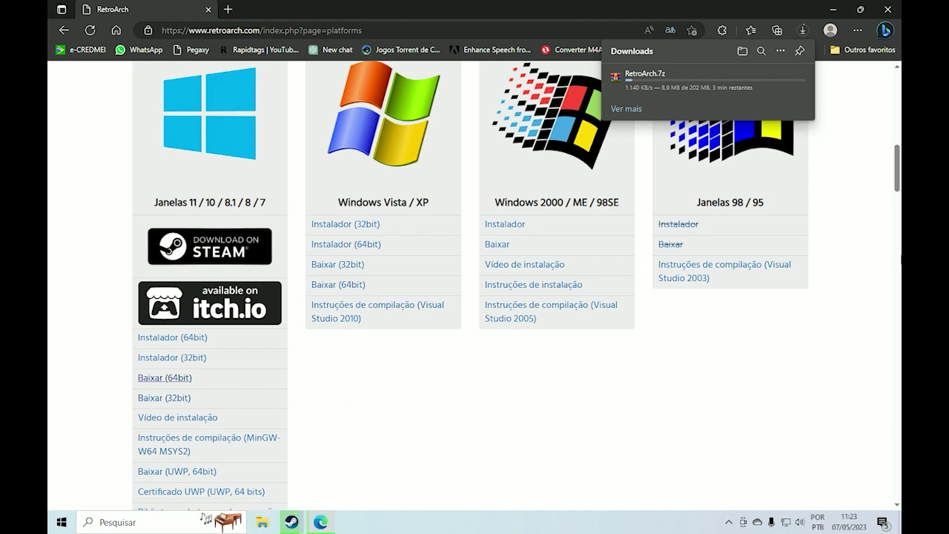
mouse_move(703, 101)
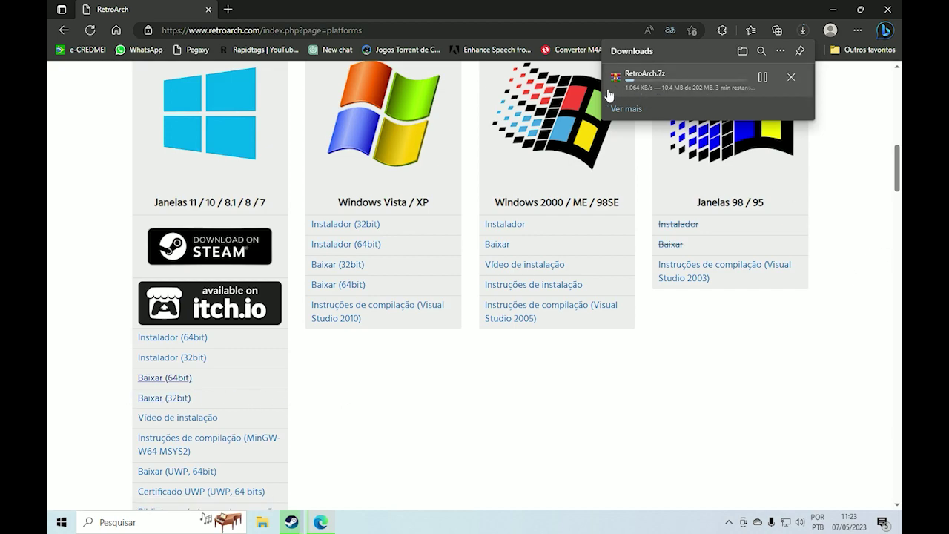
scroll(522, 330, down, 9)
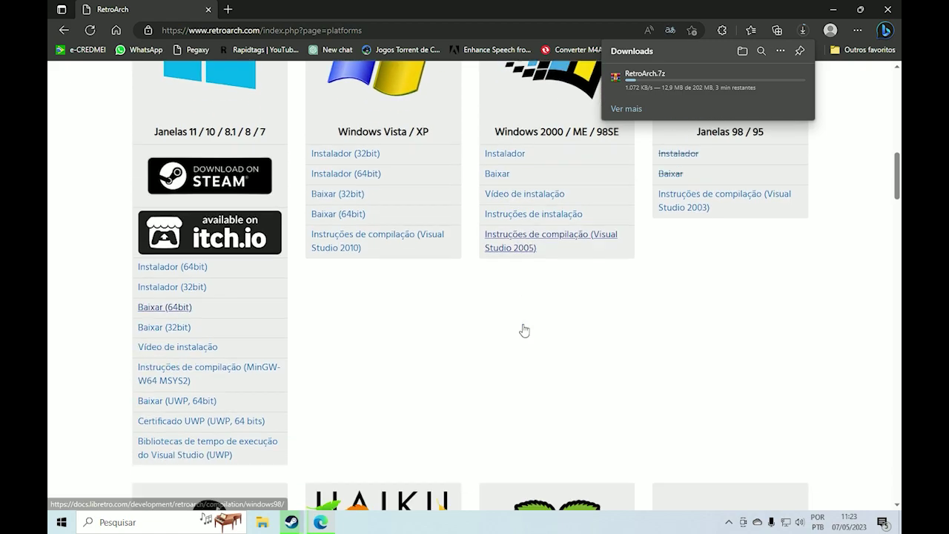
scroll(524, 331, down, 10)
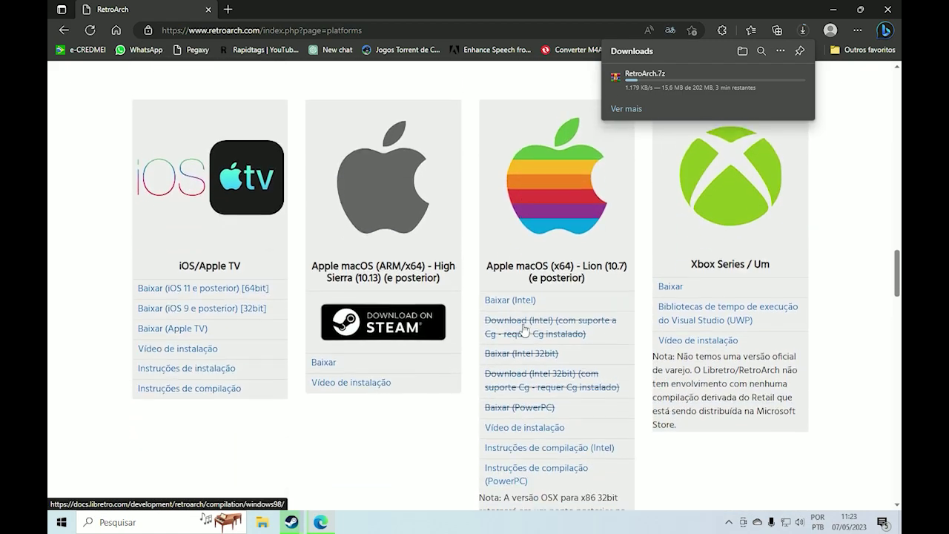
scroll(525, 331, down, 11)
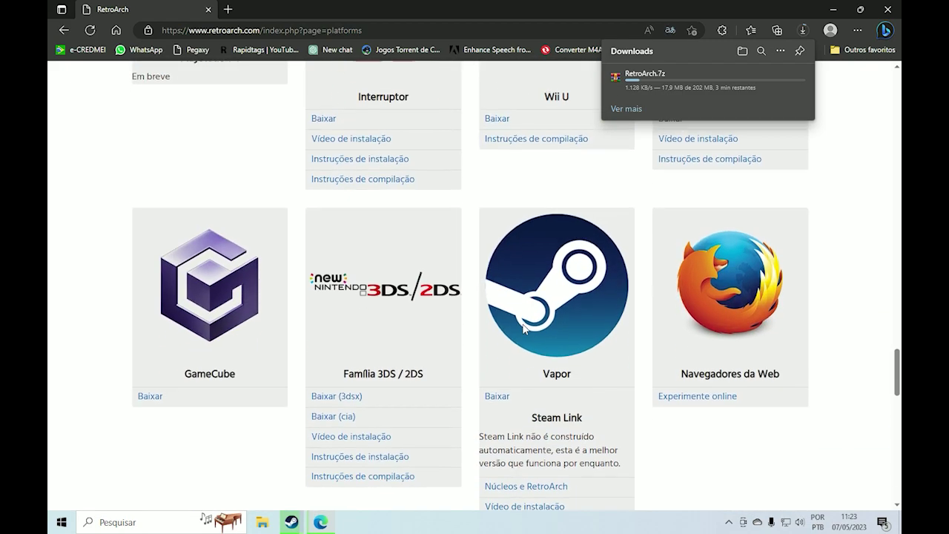
scroll(523, 324, up, 18)
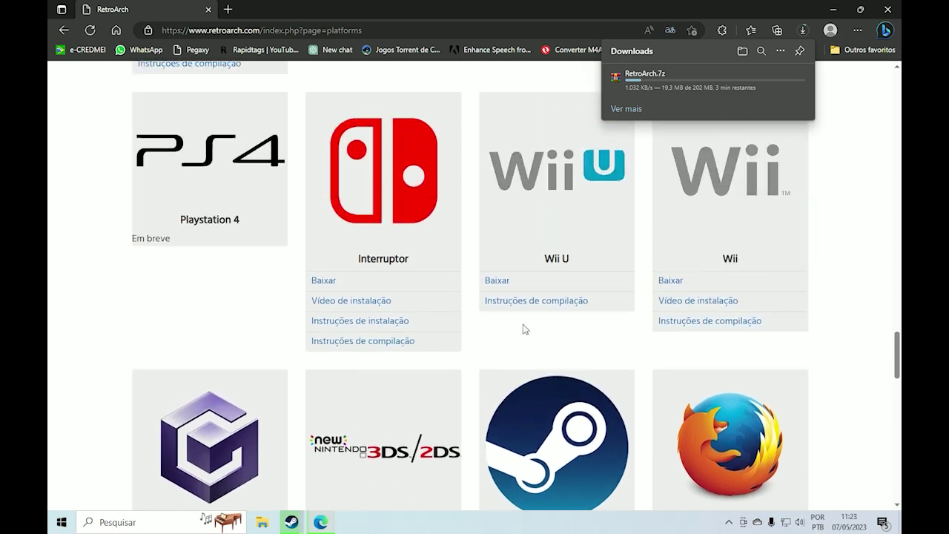
scroll(523, 324, up, 15)
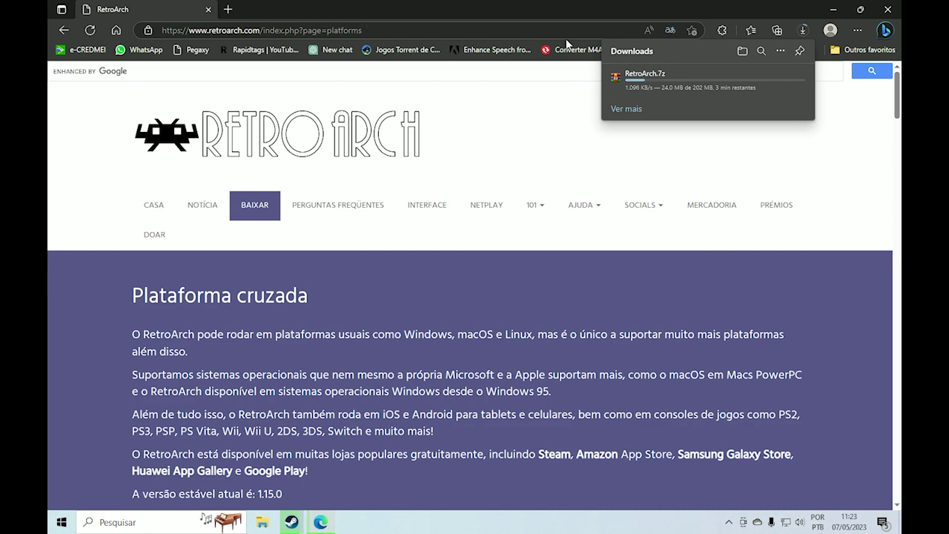
mouse_move(627, 86)
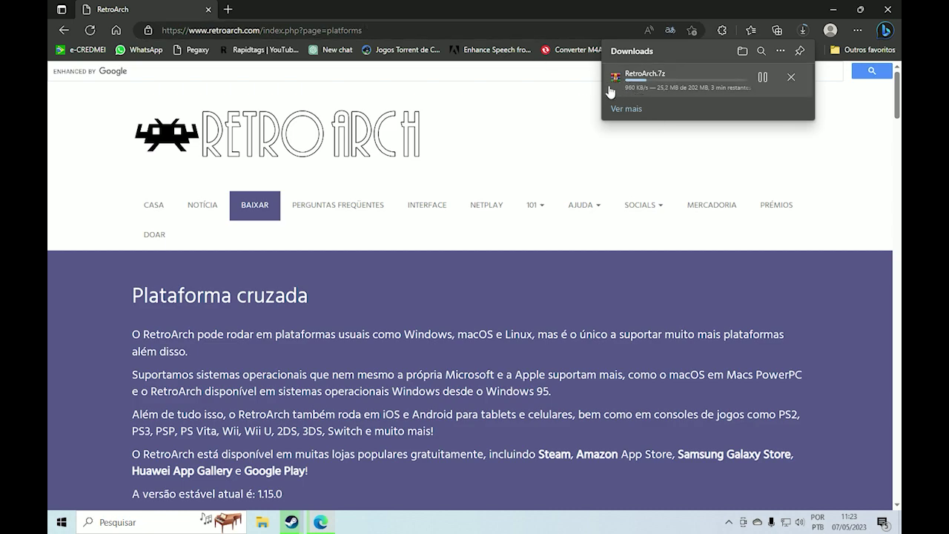
- Search the web for "winrar" in a new browser tab
click(227, 9)
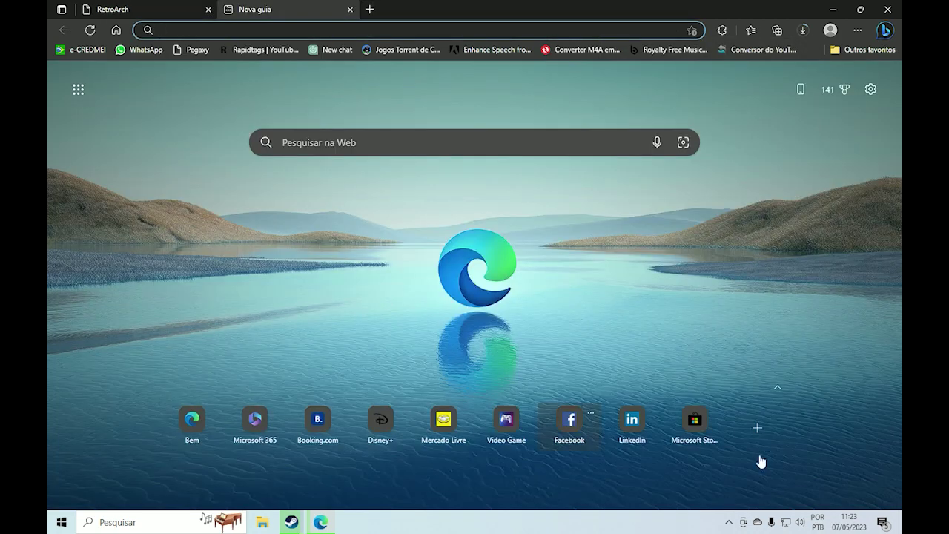
click(347, 144)
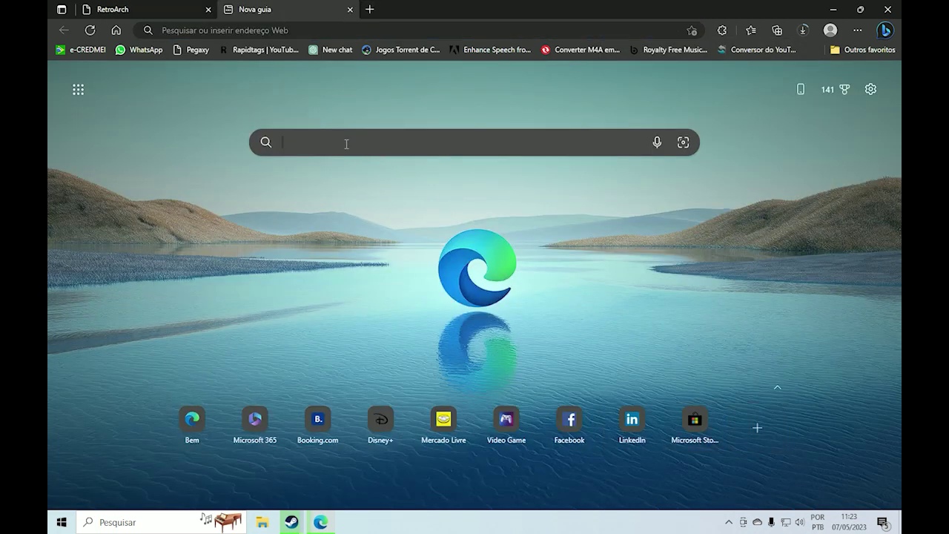
text(winrar)
key(Return)
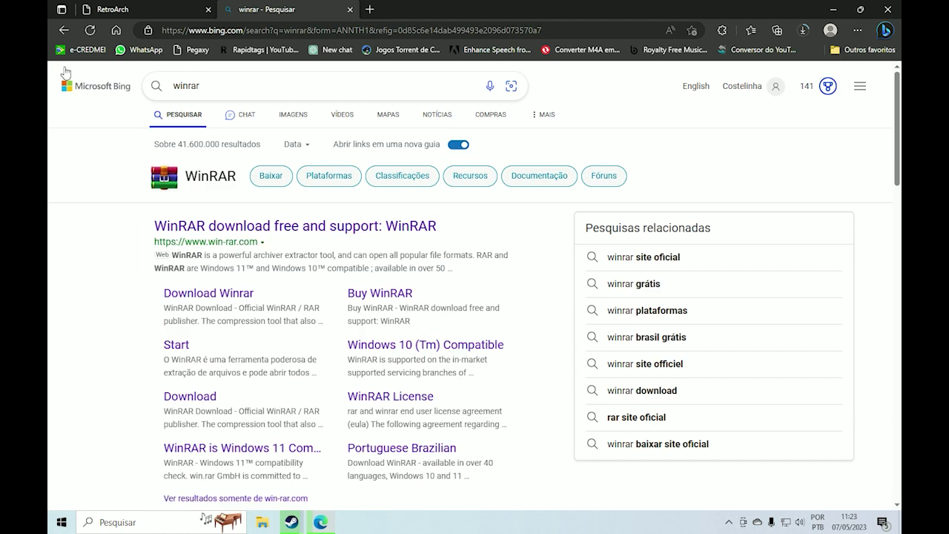
- Open the official WinRAR website from the search results and view its WinRAR download page
click(241, 227)
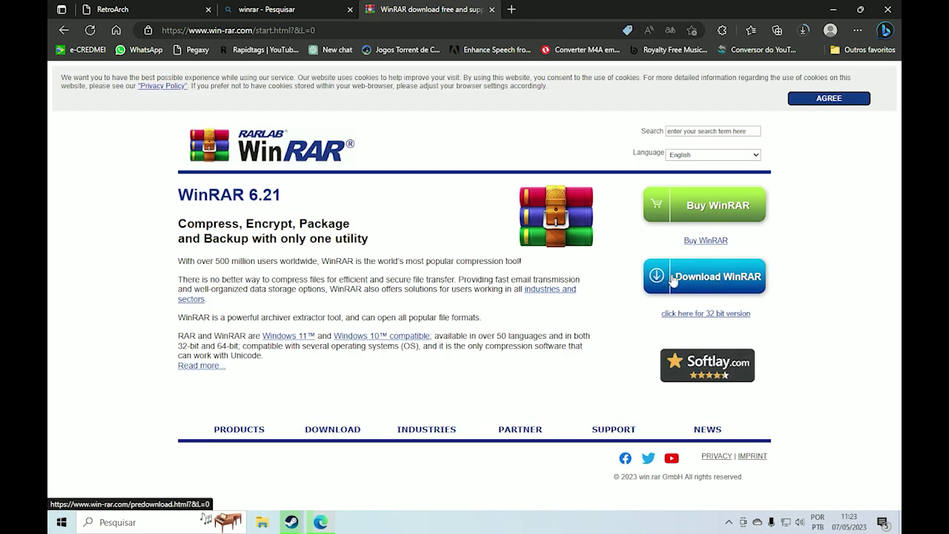
click(720, 287)
scroll(339, 218, down, 2)
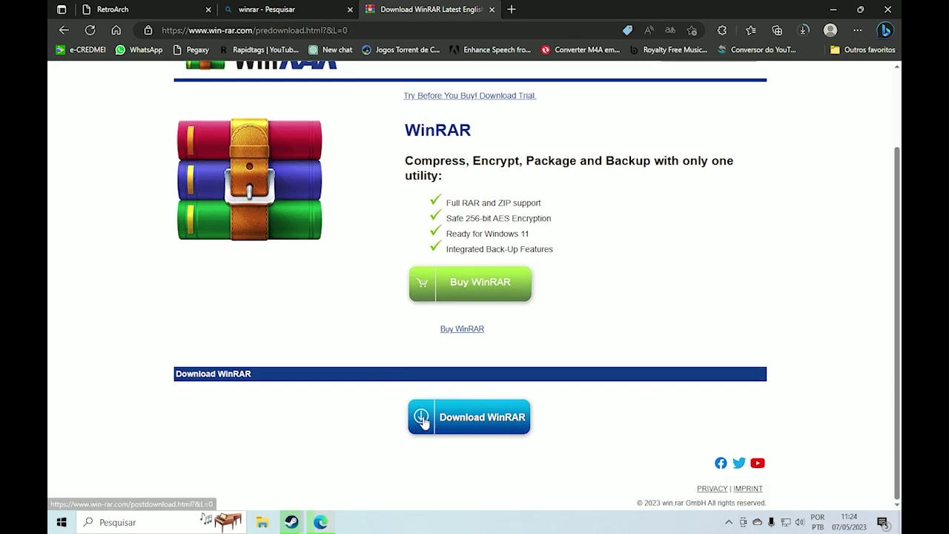
scroll(396, 419, up, 2)
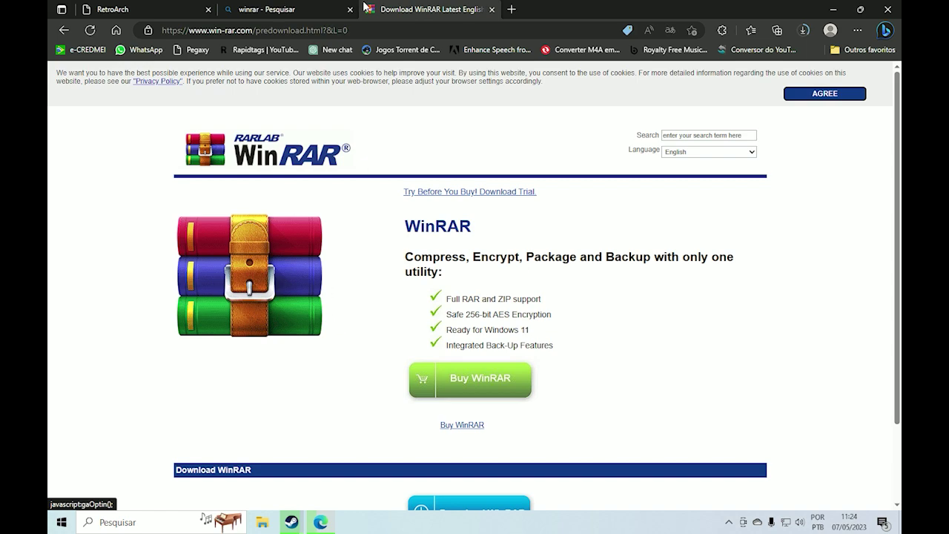
- Check the progress of the RetroArch.7z download and close the WinRAR website and search tabs
click(276, 9)
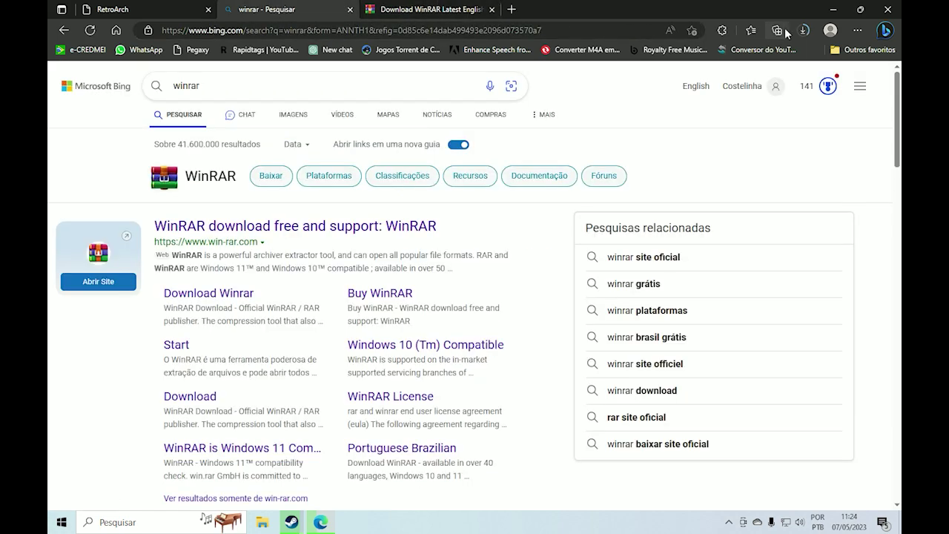
click(812, 31)
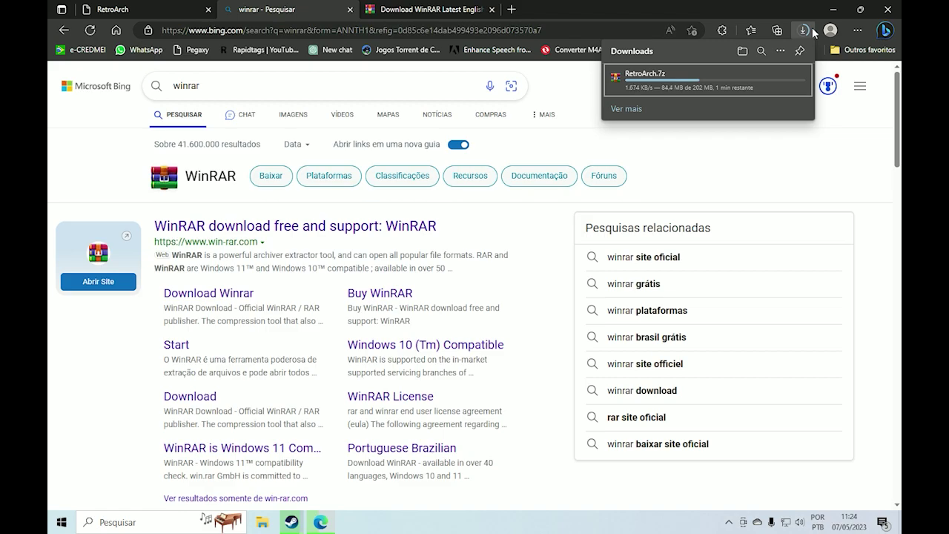
click(502, 9)
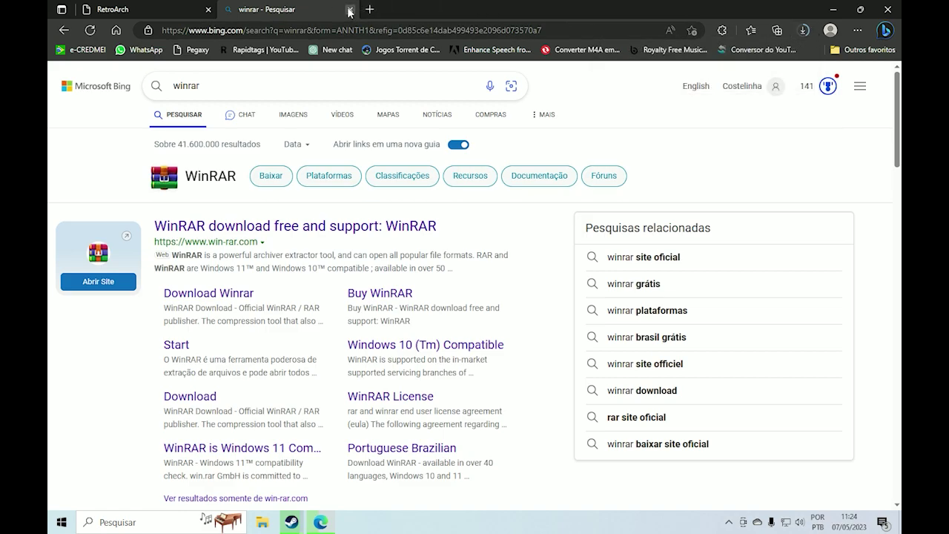
click(350, 9)
scroll(551, 305, down, 10)
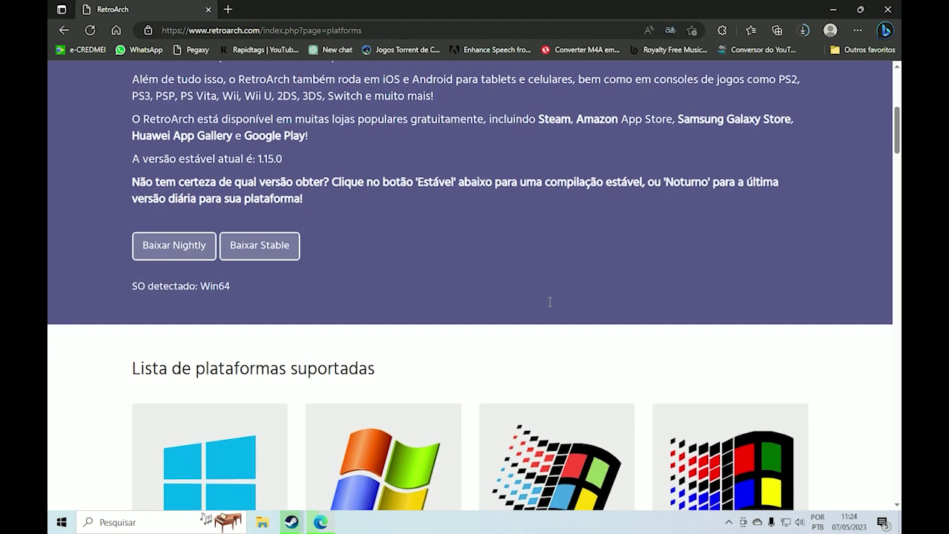
scroll(551, 306, down, 5)
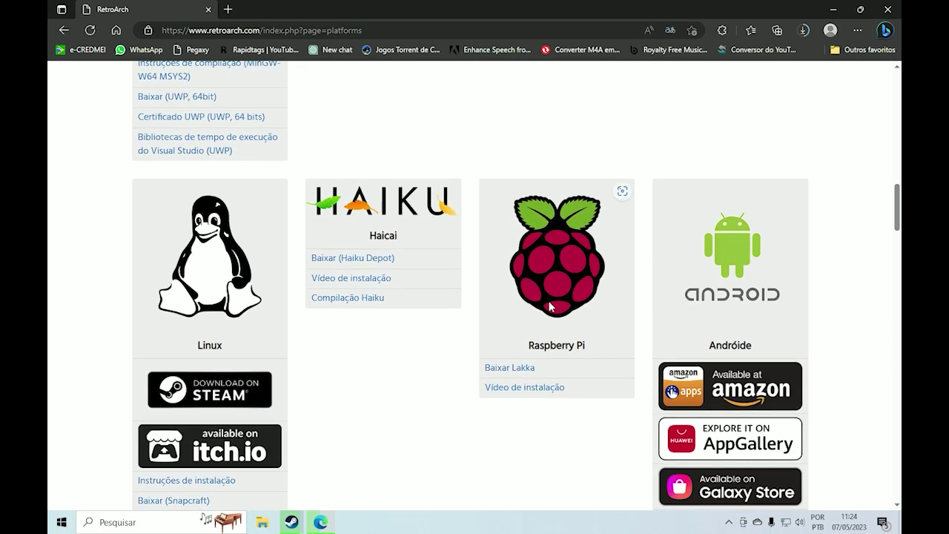
scroll(550, 306, up, 5)
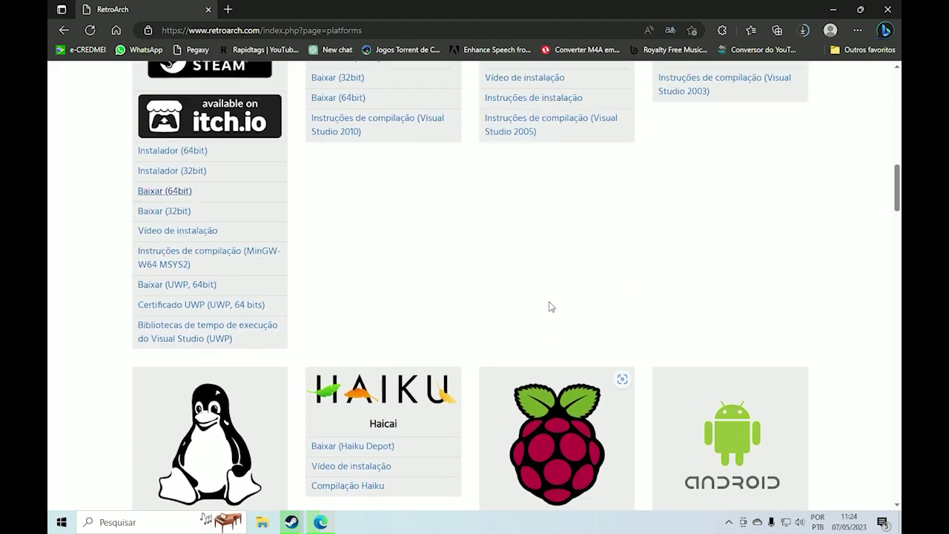
scroll(551, 306, up, 1)
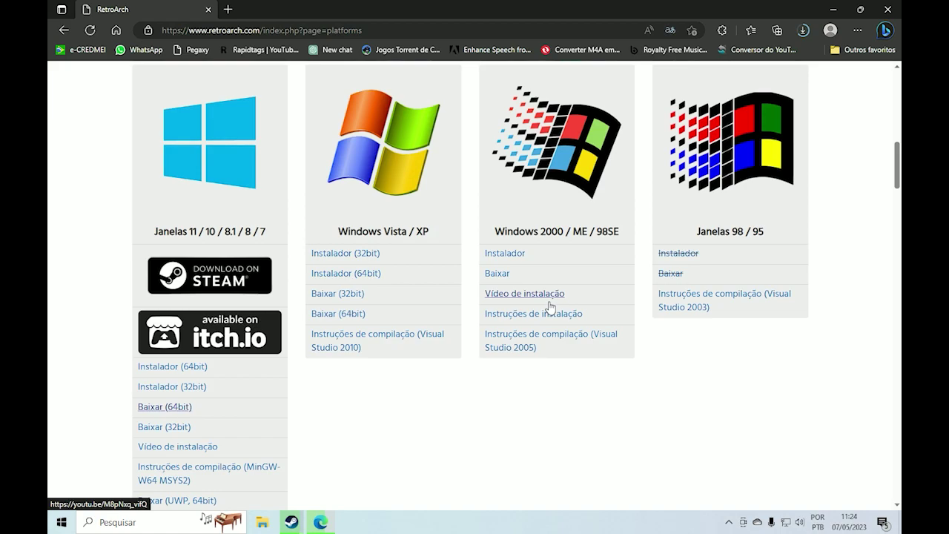
scroll(550, 306, up, 6)
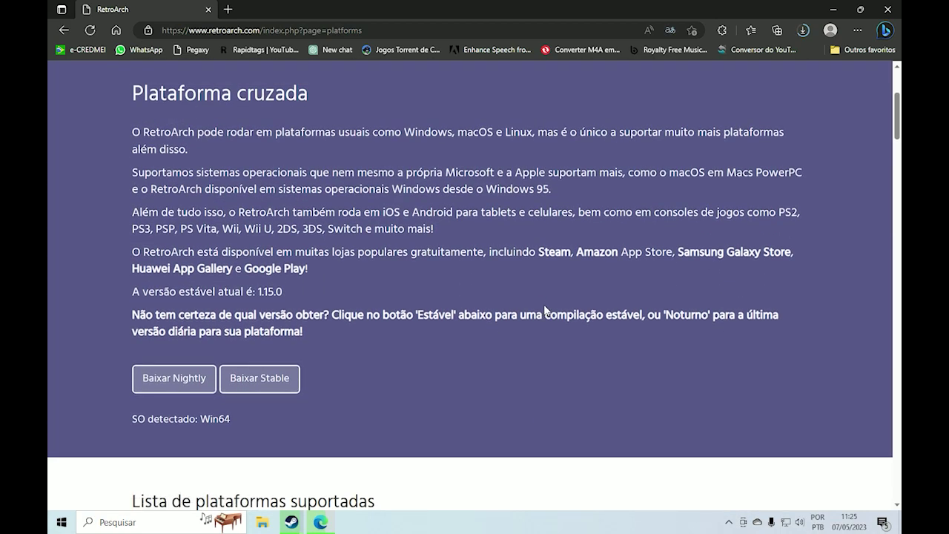
scroll(545, 310, up, 2)
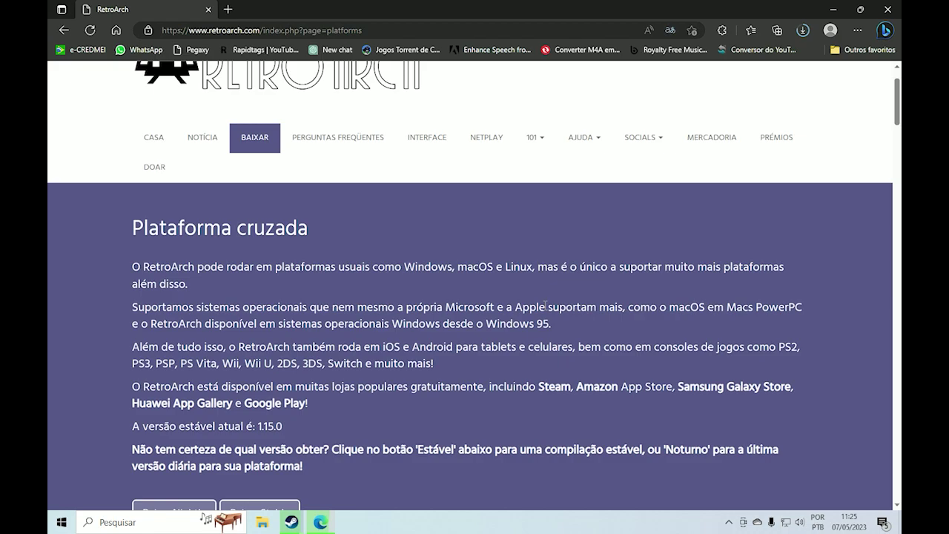
- Check the RetroArch.7z download, switch to File Explorer and extract the archive from Downloads into its own RetroArch folder
click(803, 31)
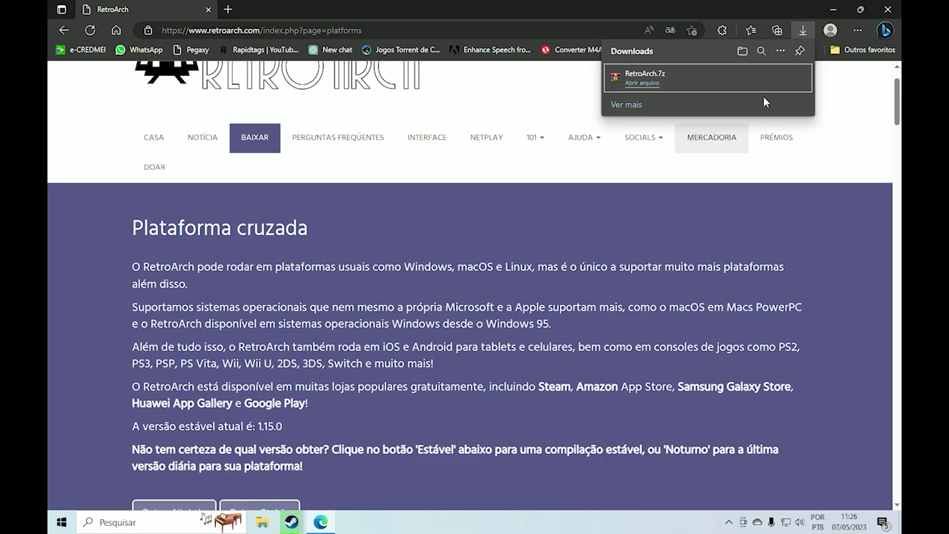
click(262, 522)
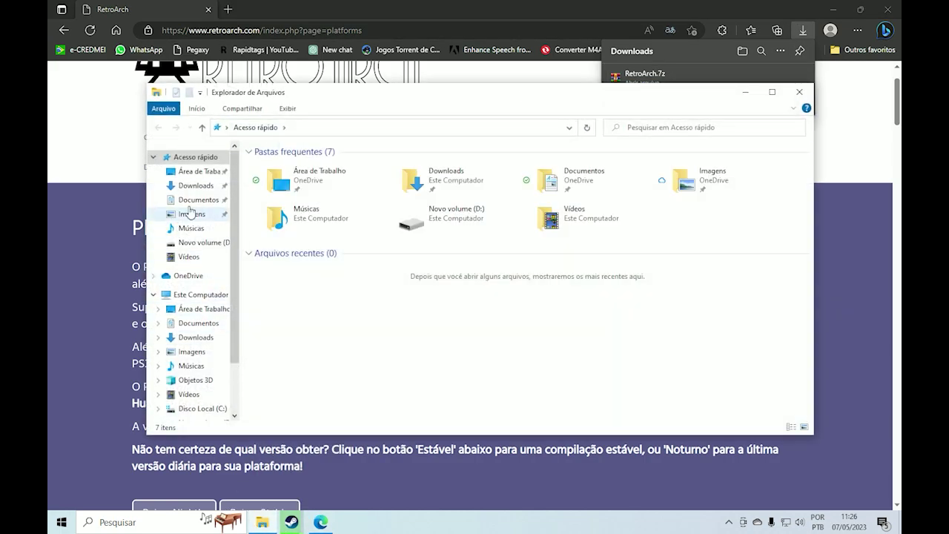
click(189, 186)
click(271, 183)
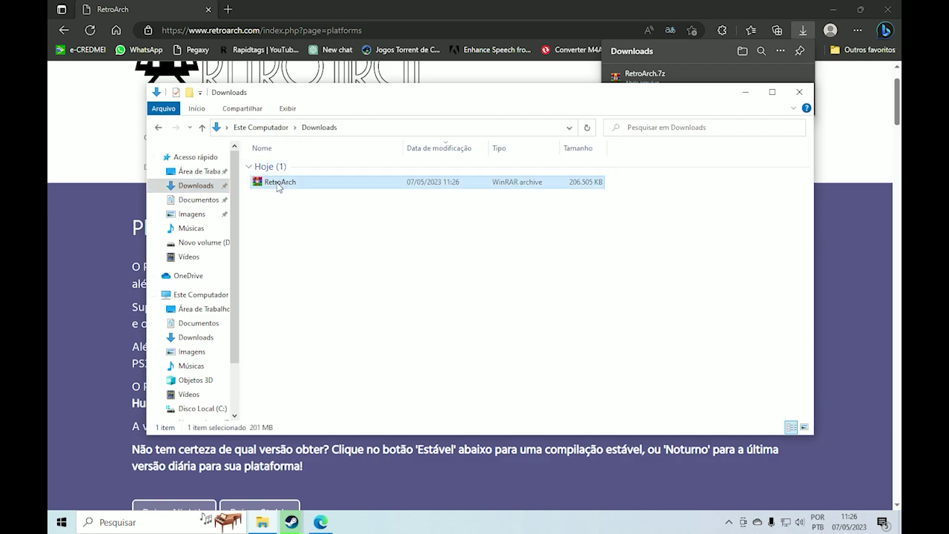
right_click(278, 185)
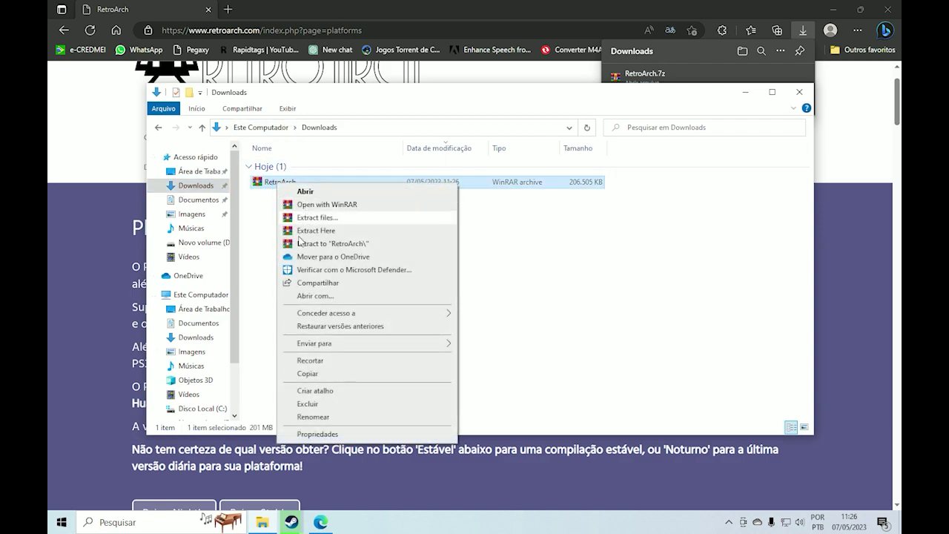
click(331, 244)
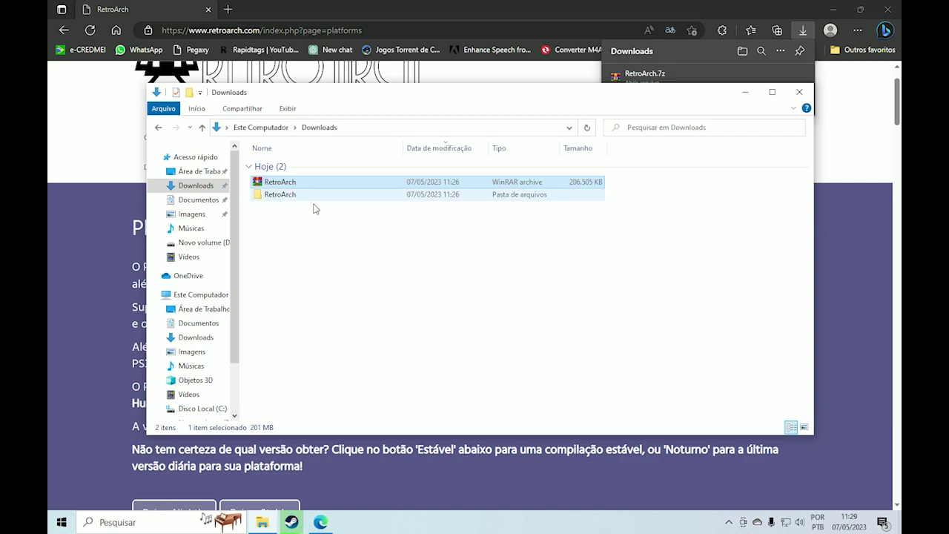
- Permanently delete the RetroArch WinRAR archive from the Downloads folder
click(289, 219)
click(282, 185)
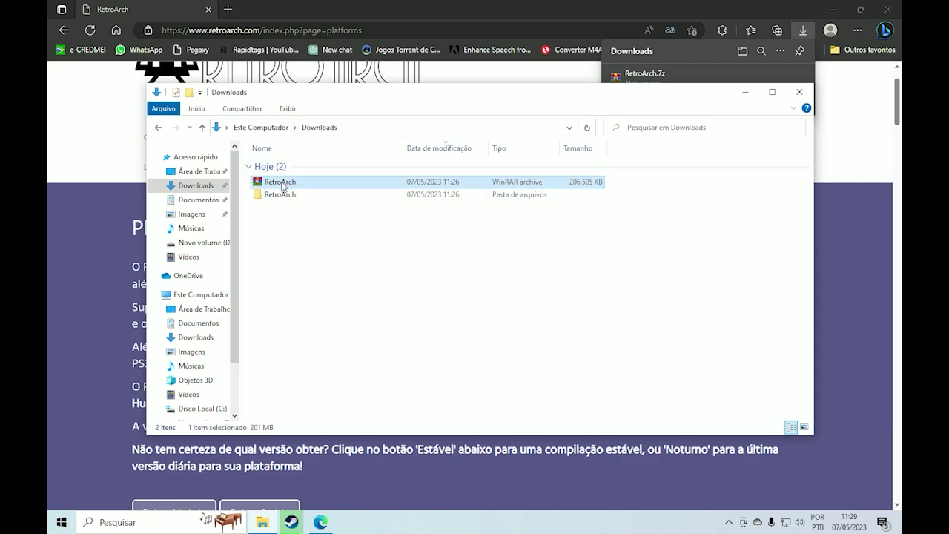
key(shift+Delete)
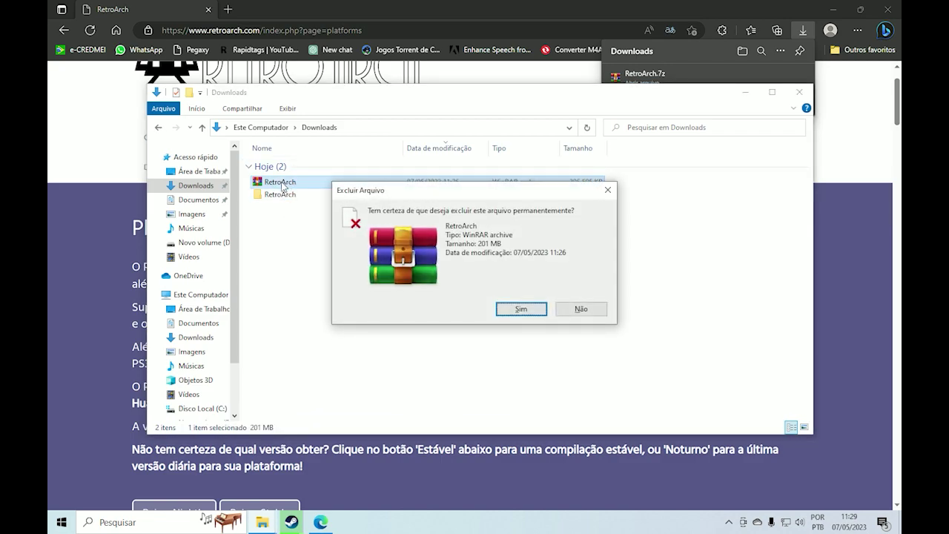
key(Return)
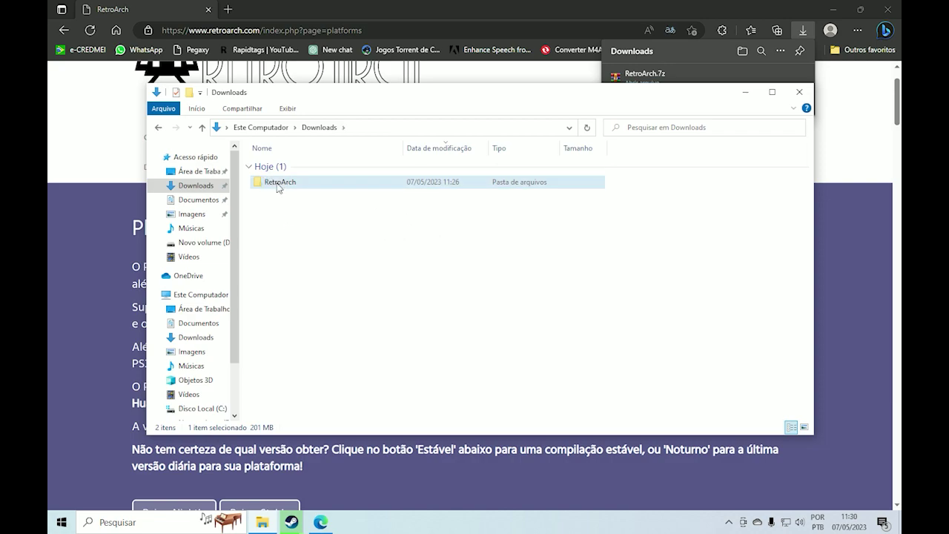
- Cut the RetroArch folder from Downloads and create a new folder named Games on Novo volume (D:)
right_click(268, 183)
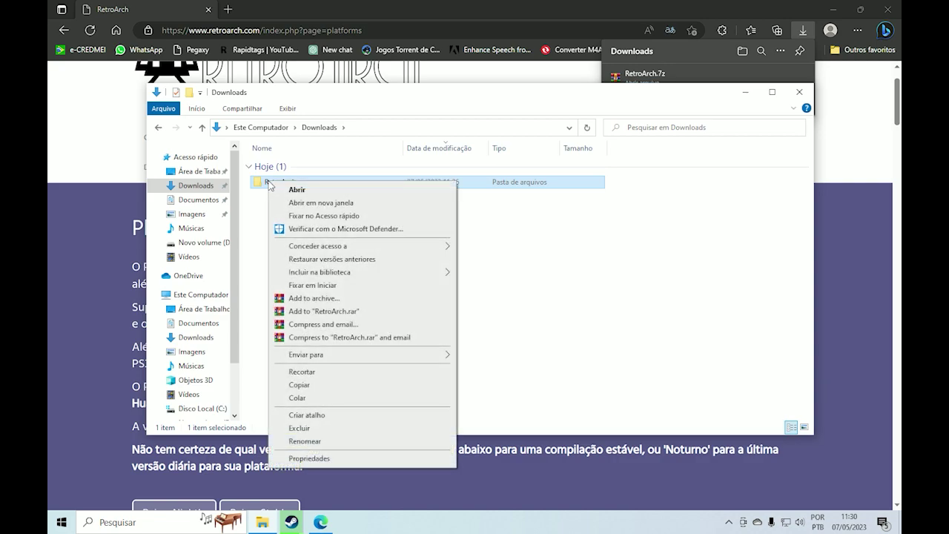
click(302, 371)
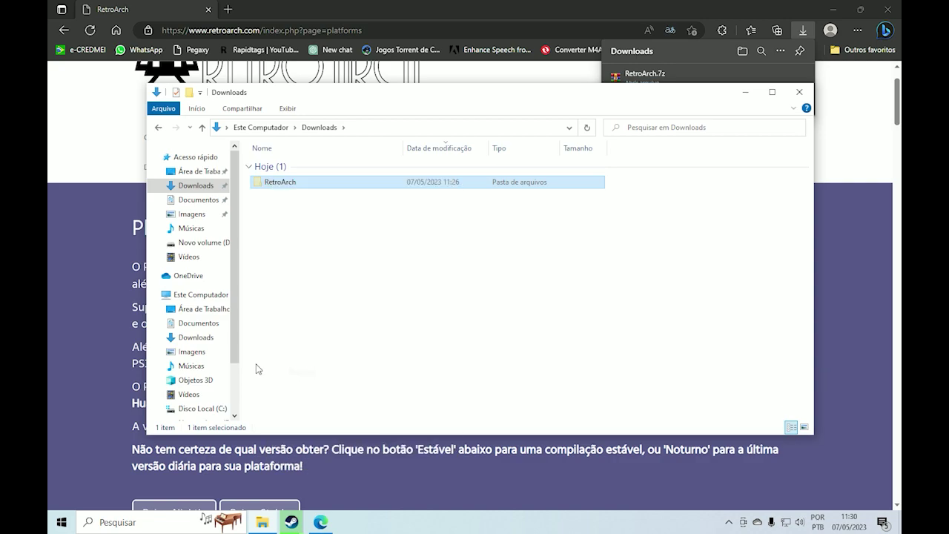
scroll(220, 298, down, 2)
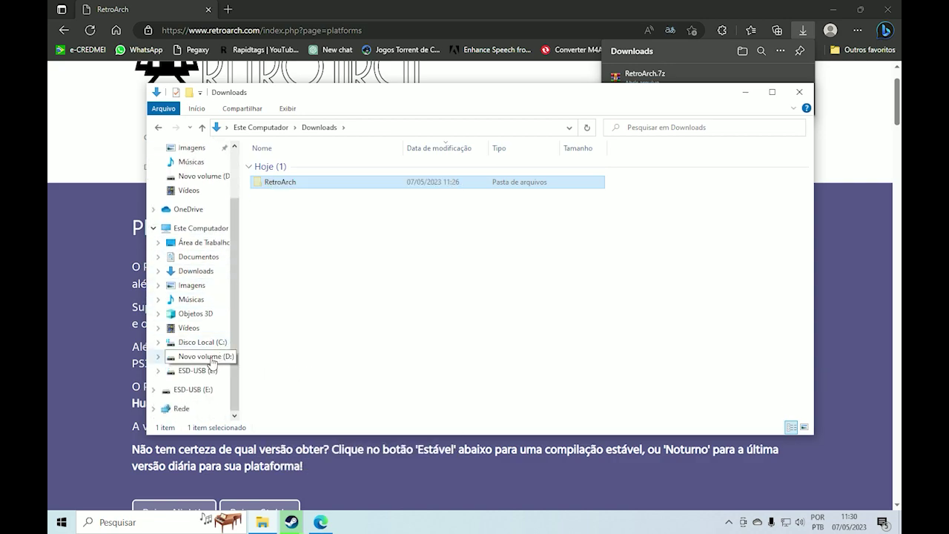
click(212, 357)
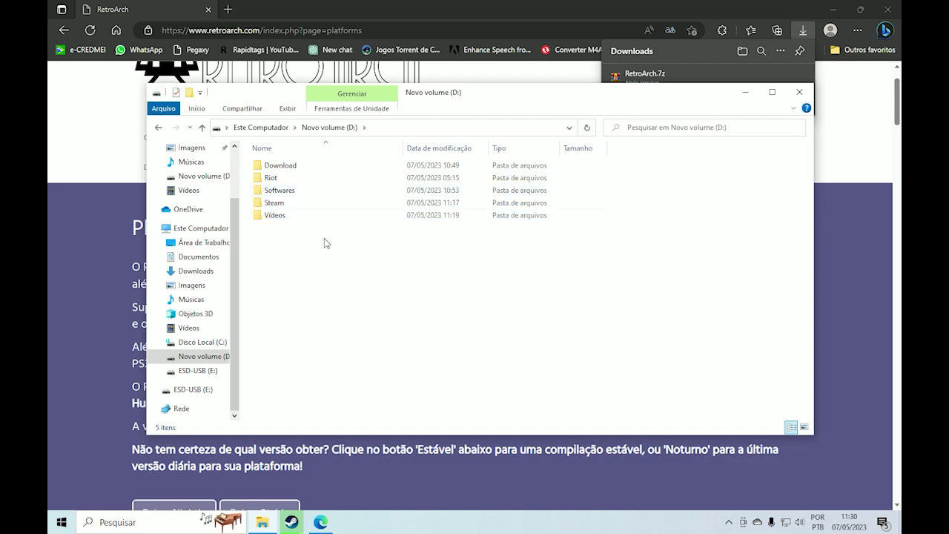
right_click(284, 251)
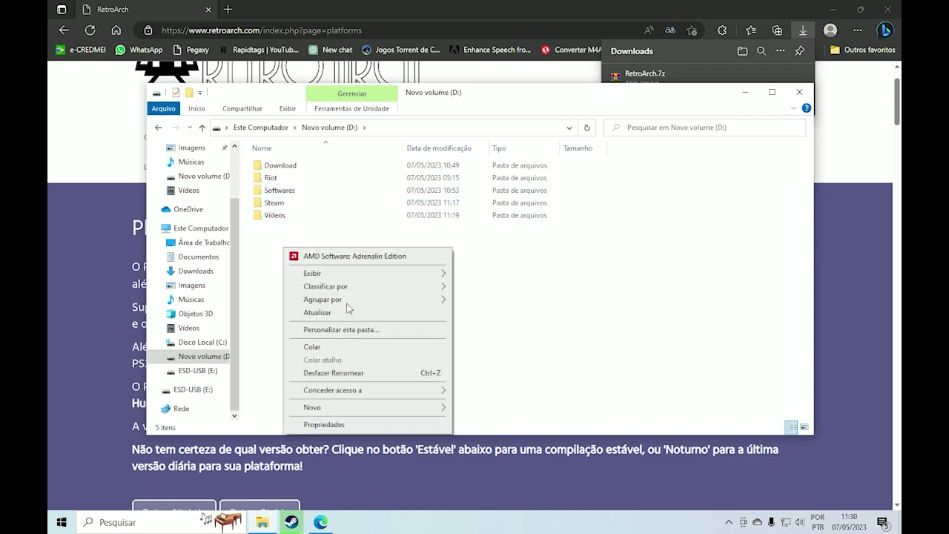
mouse_move(345, 414)
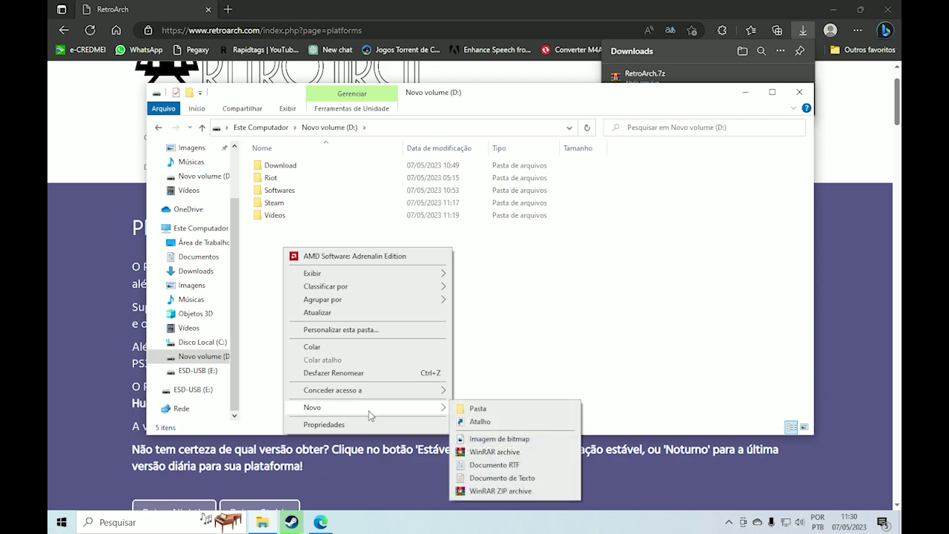
click(479, 412)
text(Games)
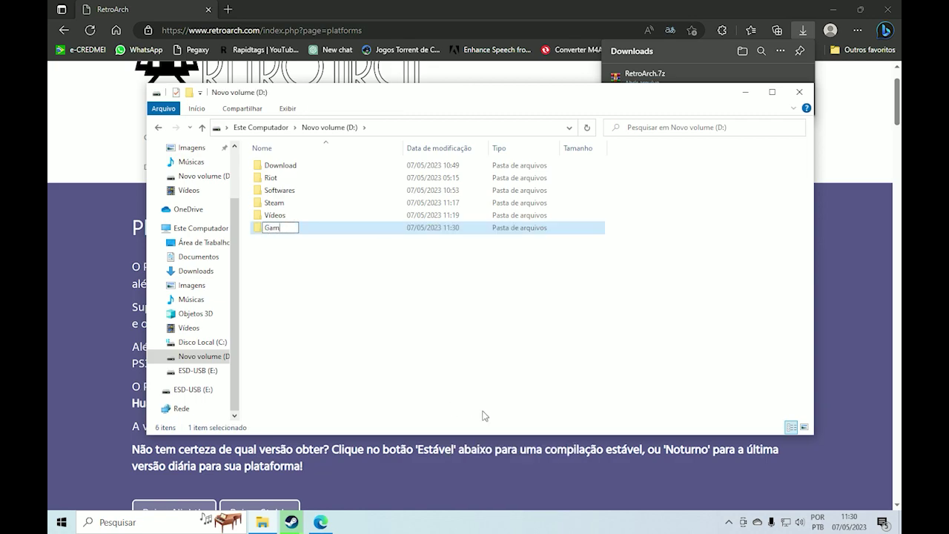
key(Return)
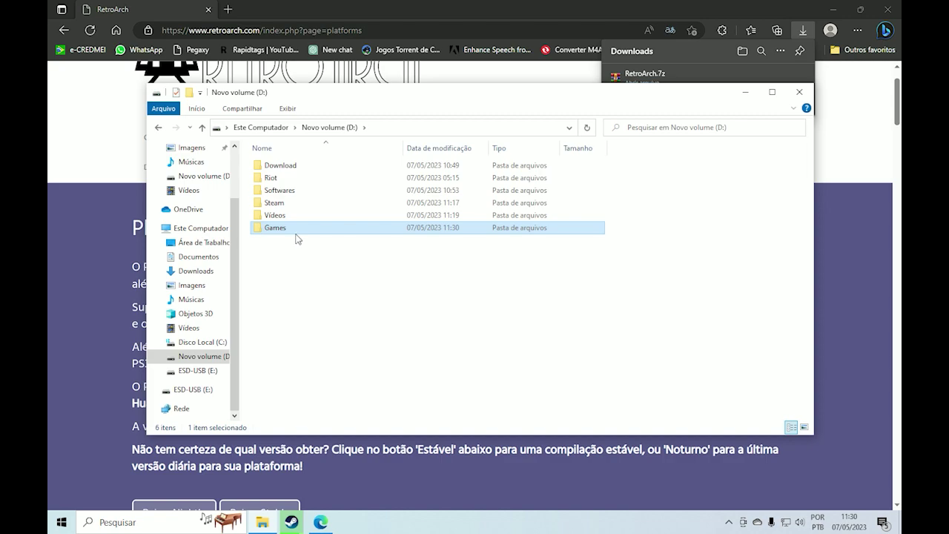
- Paste the cut RetroArch folder into the Games folder and minimize the browser window
double_click(295, 232)
right_click(296, 233)
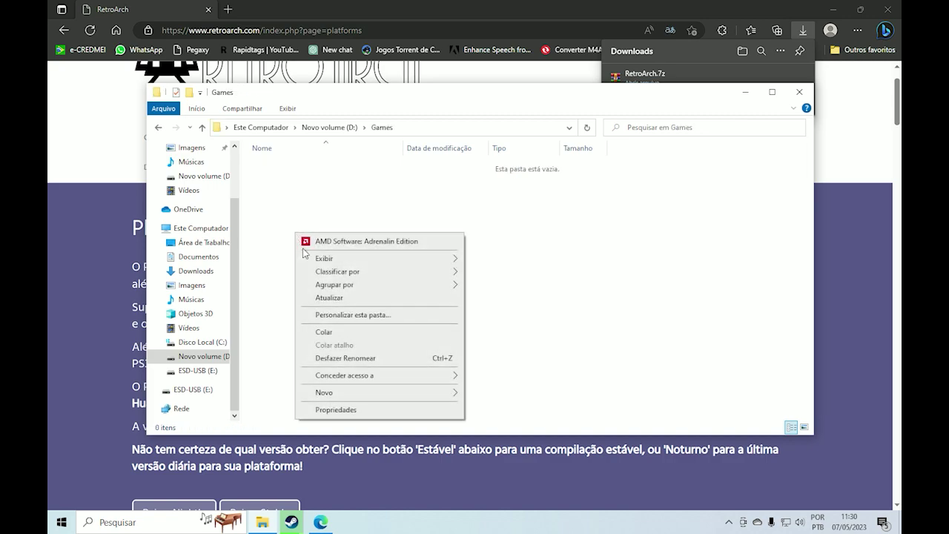
click(341, 335)
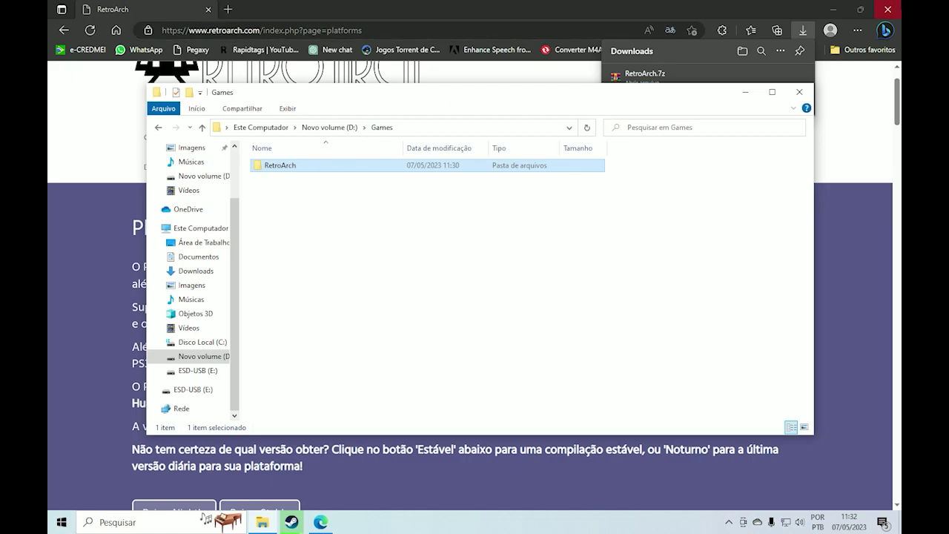
click(836, 8)
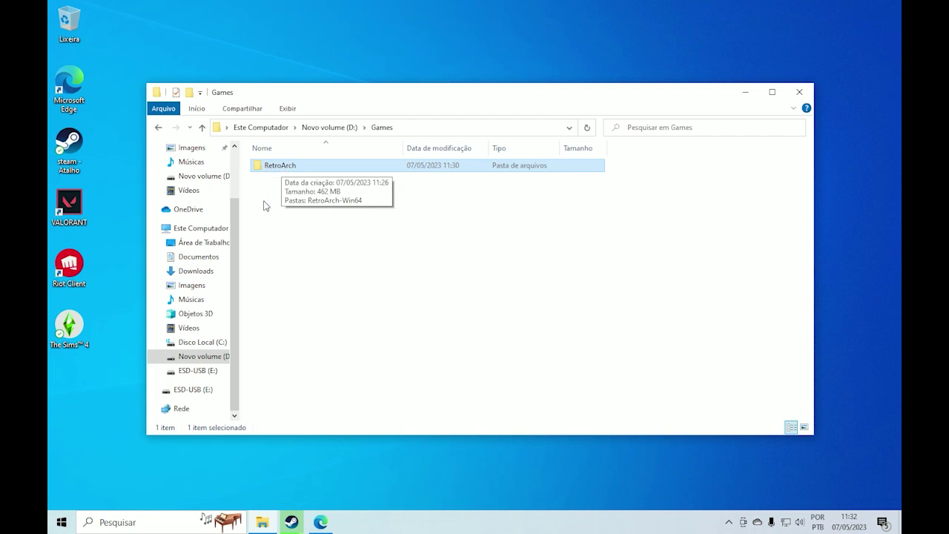
- Open the RetroArch folder inside Games and its RetroArch-Win64 subfolder
click(309, 201)
click(279, 167)
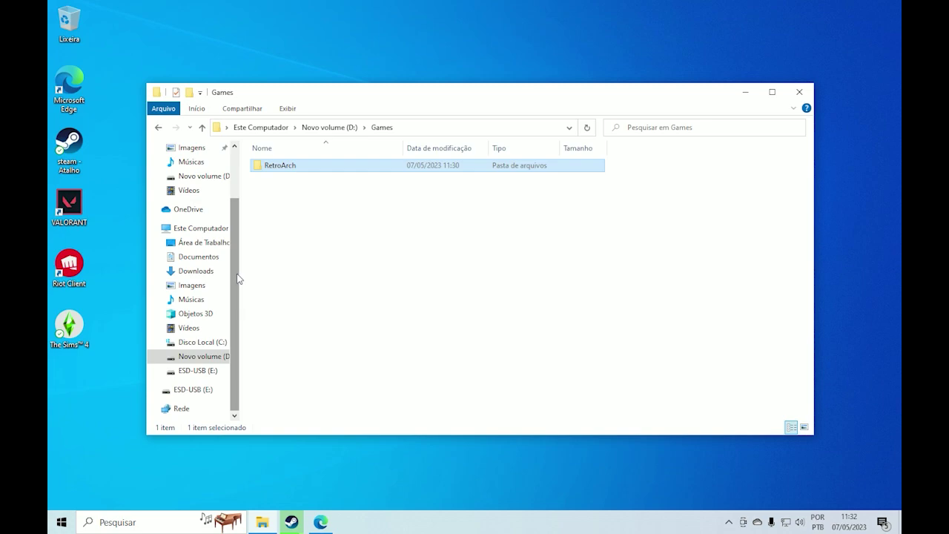
double_click(283, 170)
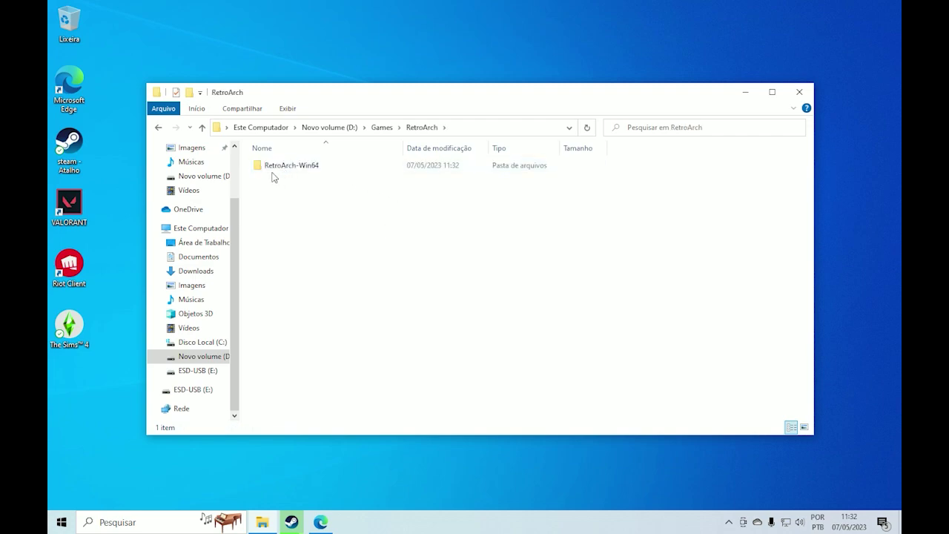
double_click(272, 171)
- Create a desktop shortcut for the retroarch application in the RetroArch-Win64 folder
scroll(299, 257, down, 8)
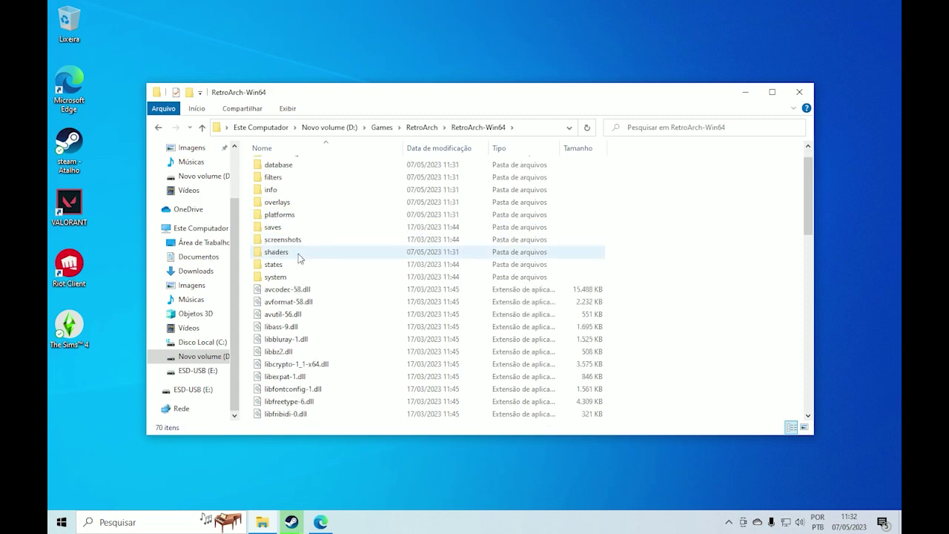
scroll(299, 258, down, 6)
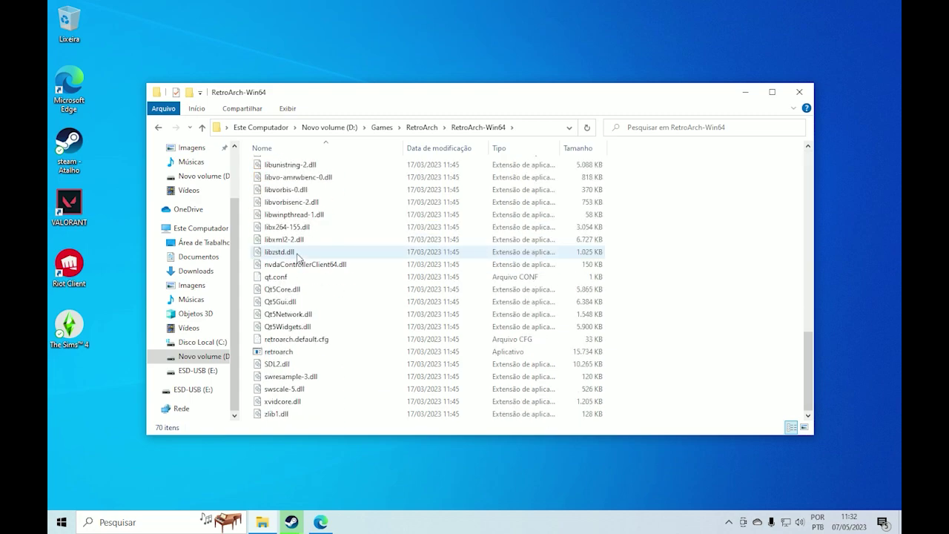
click(264, 354)
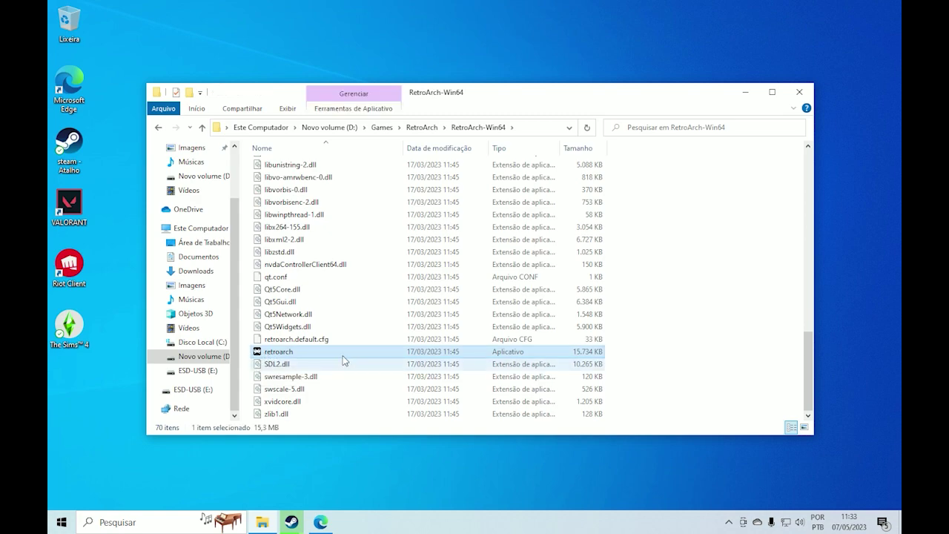
right_click(287, 359)
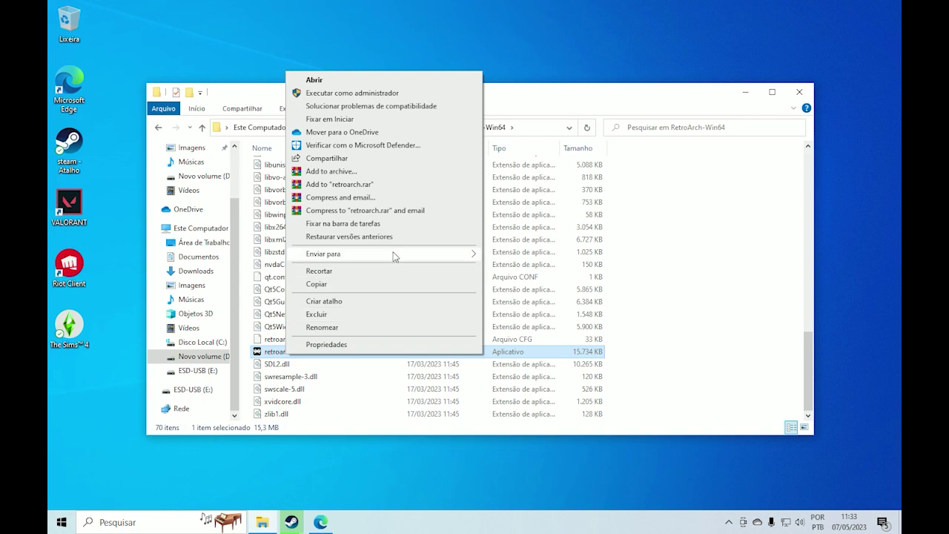
mouse_move(408, 256)
click(523, 256)
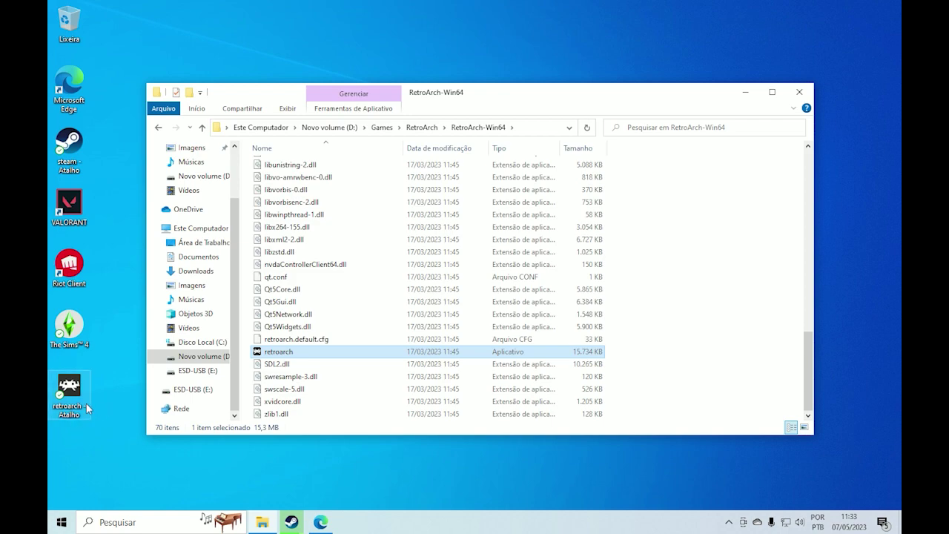
- Launch RetroArch from its application file, view its main menu in a maximized window, and minimize it to show the desktop
double_click(294, 353)
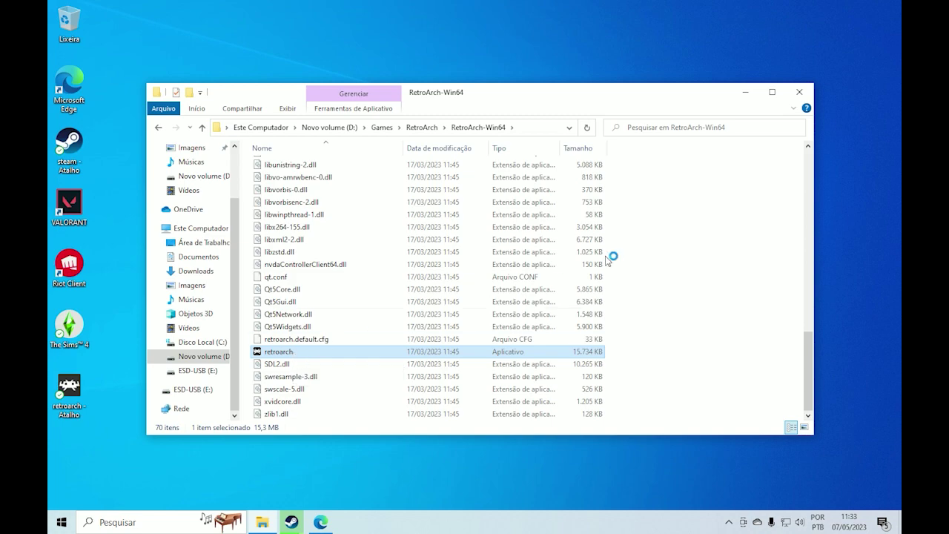
click(746, 92)
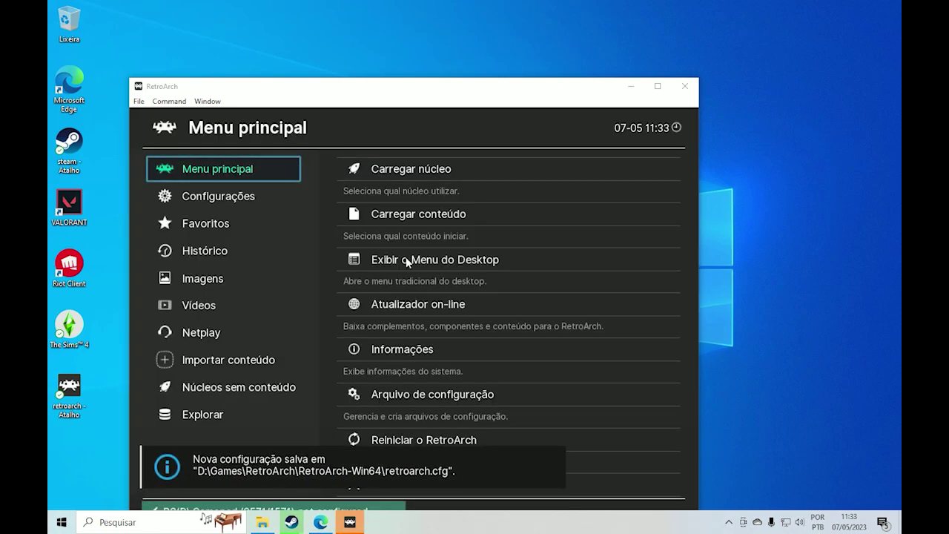
drag(419, 90, 465, 27)
double_click(464, 23)
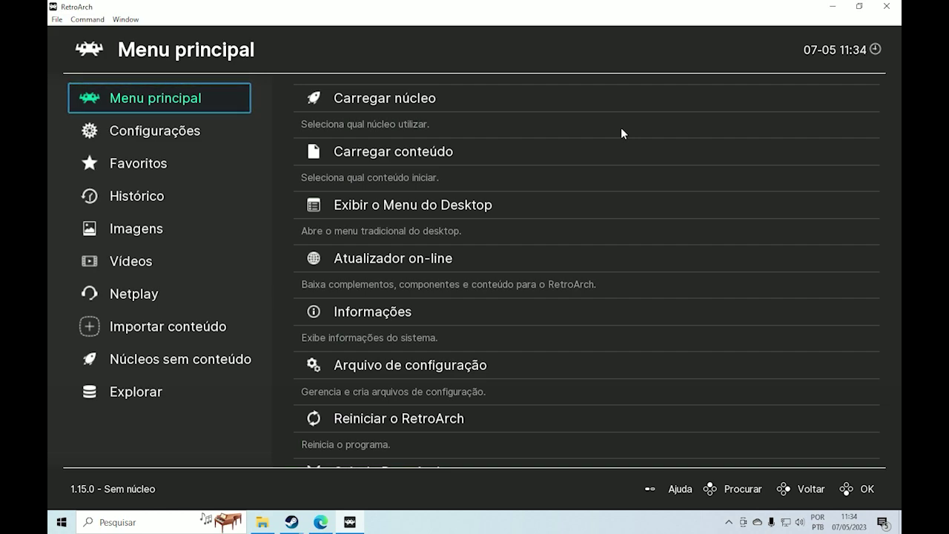
click(834, 6)
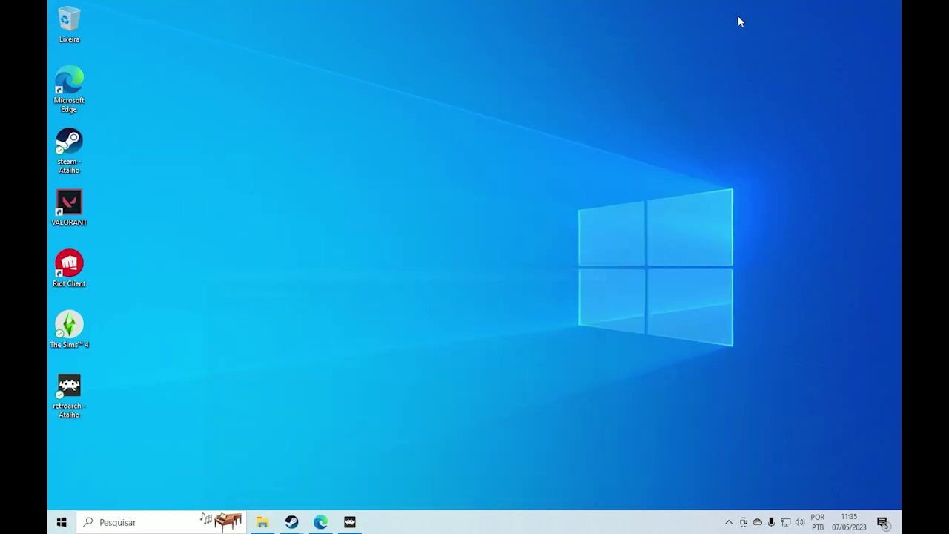